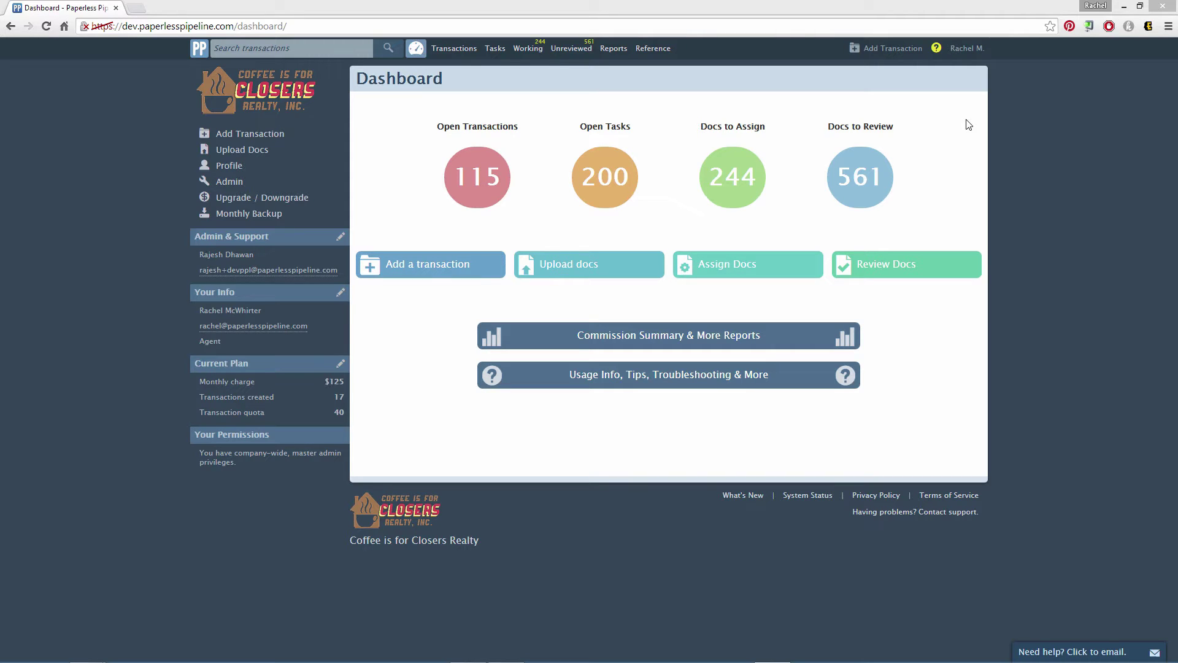
- Add a user under Admin / Settings > Manage Users, entering the agent's name, contact details, role and password
left_click(975, 53)
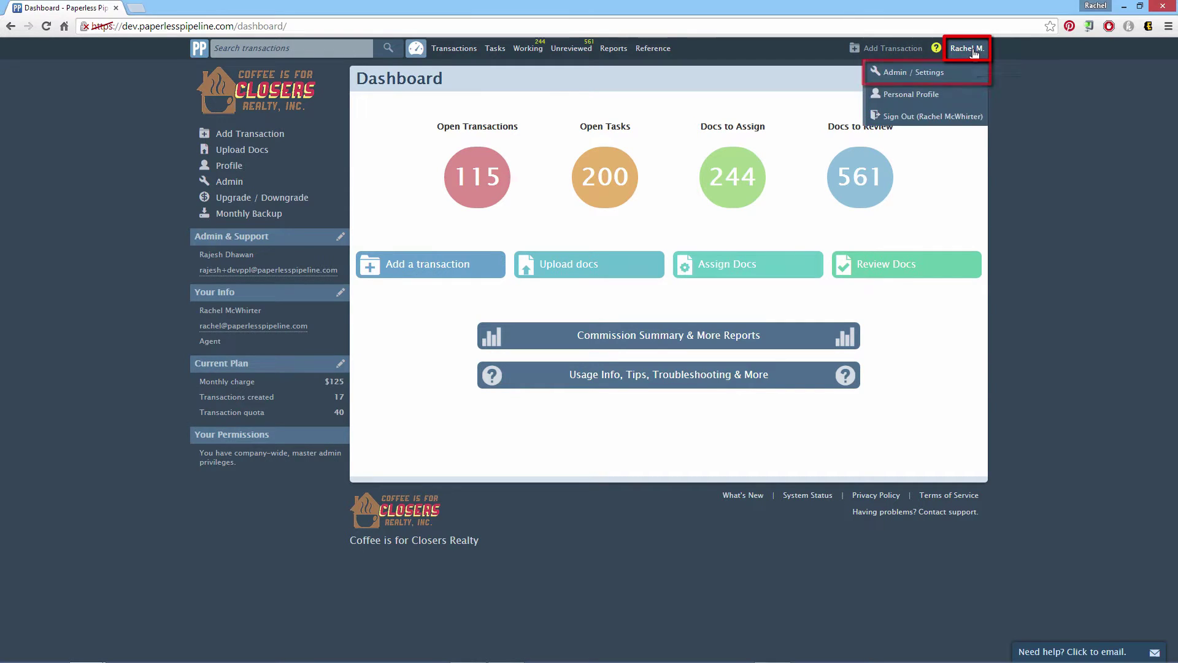
left_click(923, 77)
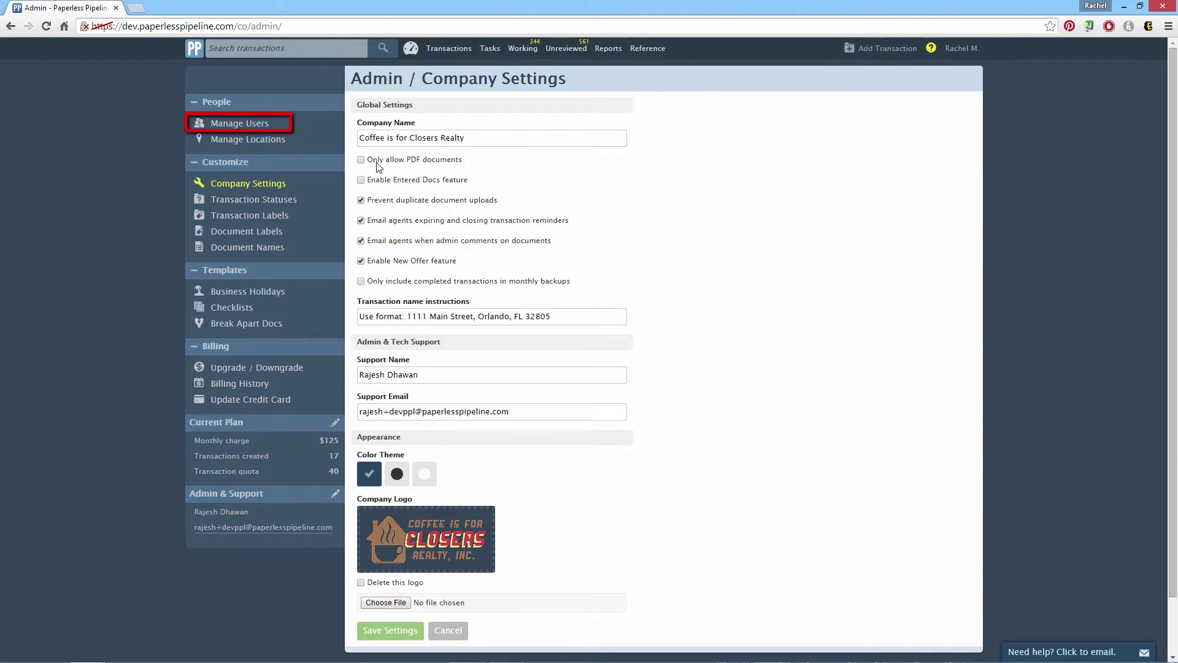
left_click(262, 125)
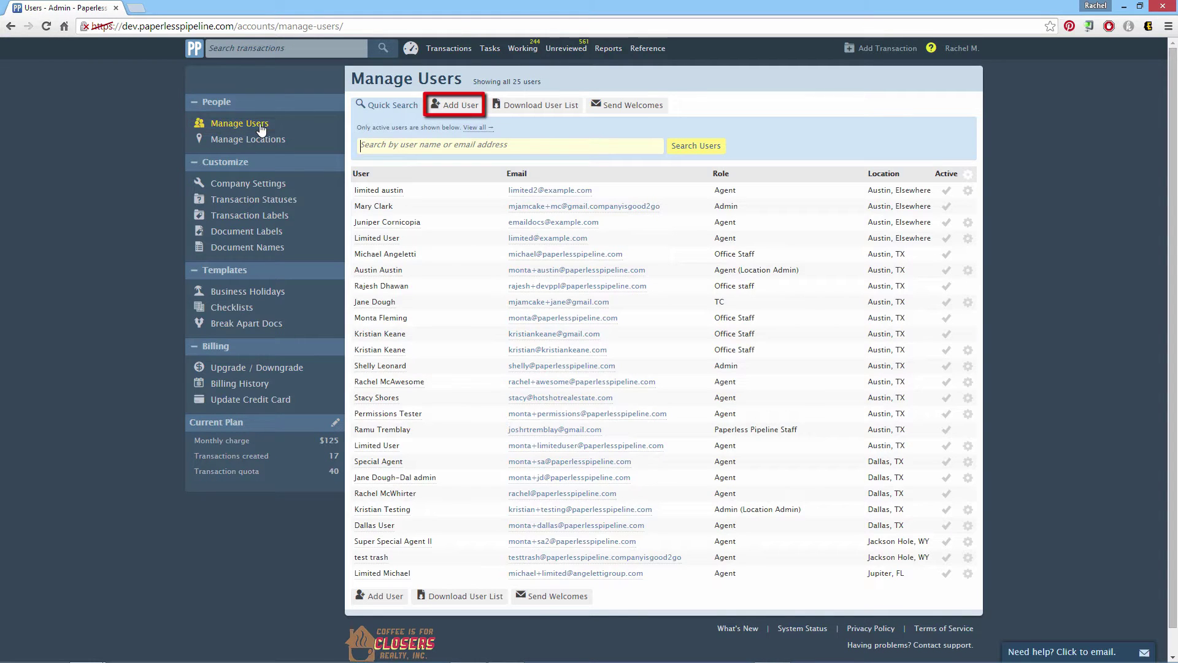
left_click(459, 106)
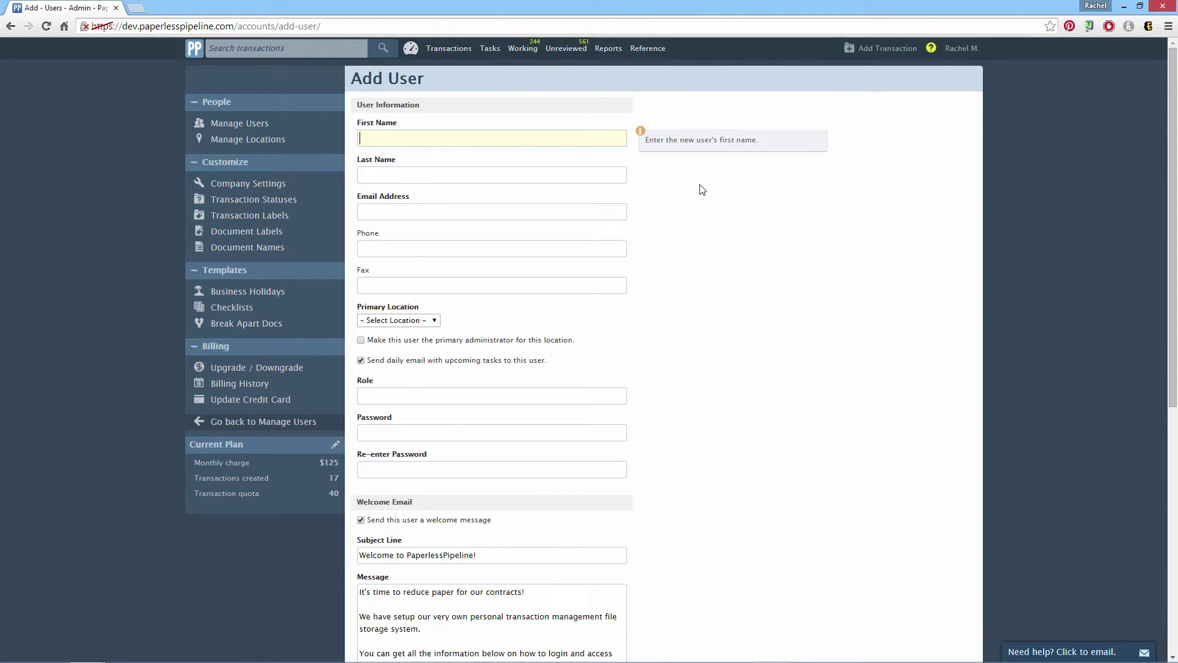
type("Rachel")
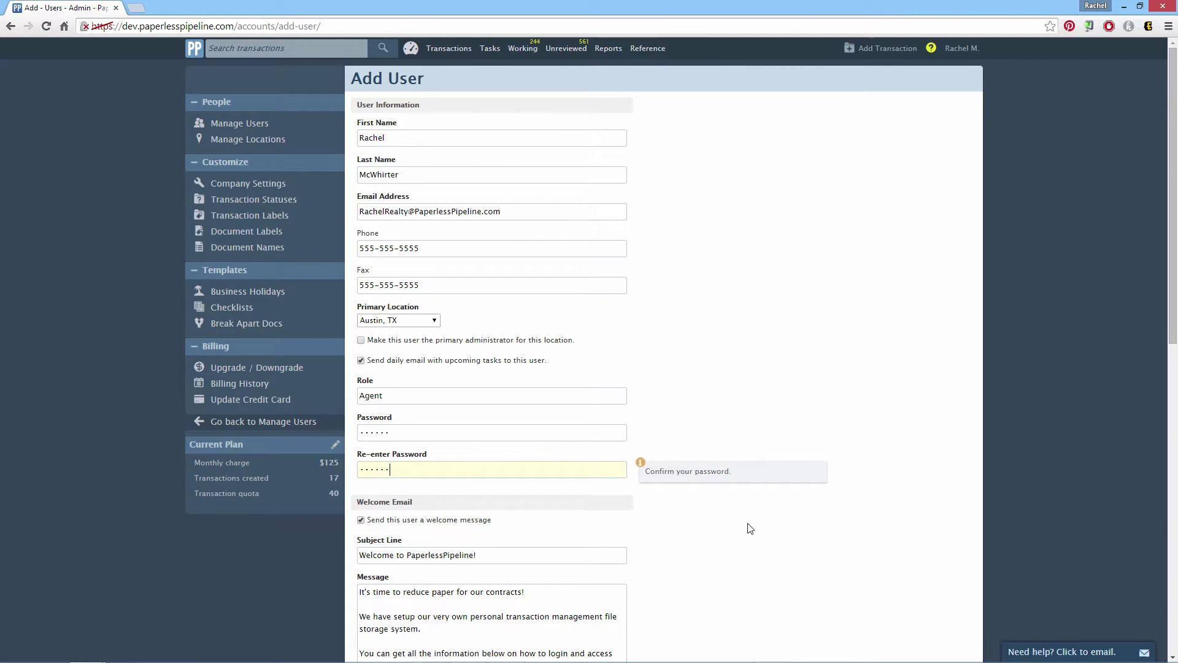
scroll(750, 528, "down", 10)
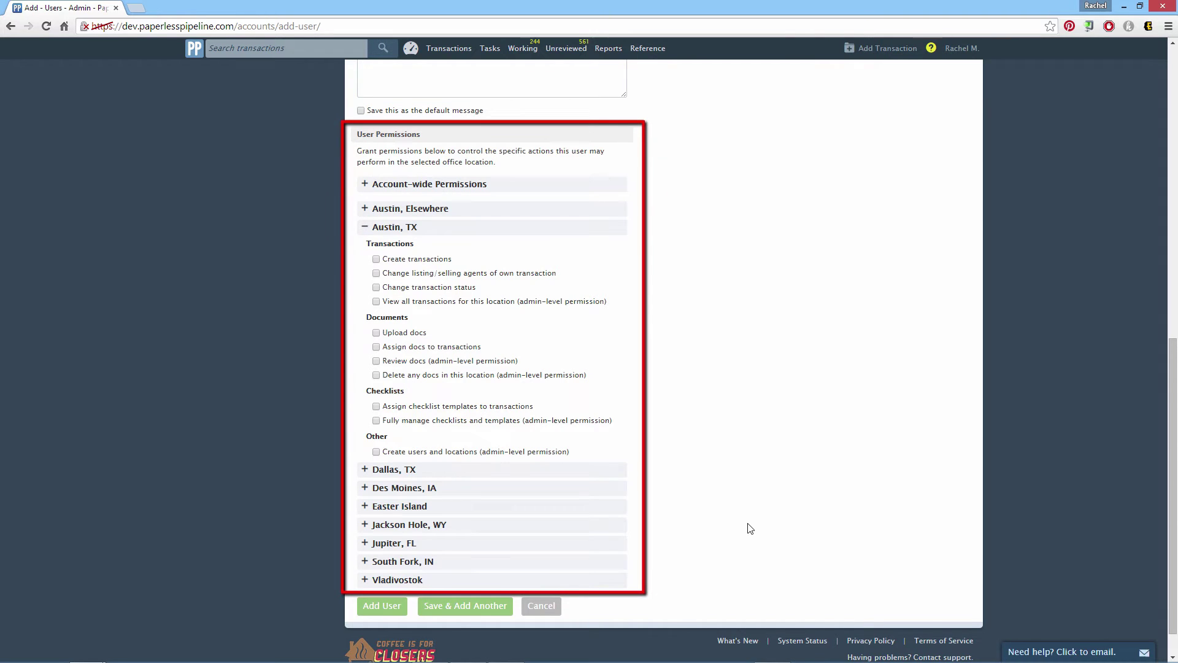
- Grant Austin, TX permissions: create, view all and reassign transactions, upload, review and delete docs, and assign checklists
left_click(376, 259)
left_click(376, 273)
left_click(377, 302)
left_click(376, 332)
left_click(376, 375)
left_click(376, 407)
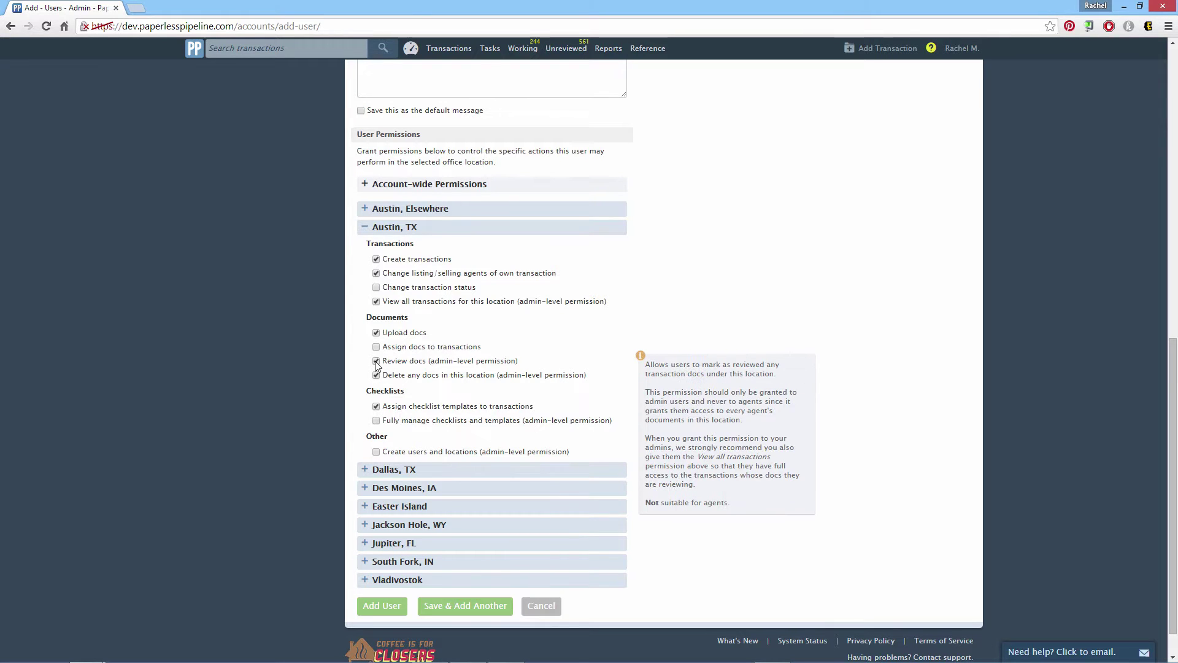
- Leave the Austin, Elsewhere and Dallas, TX permissions unchanged and add the user
left_click(445, 213)
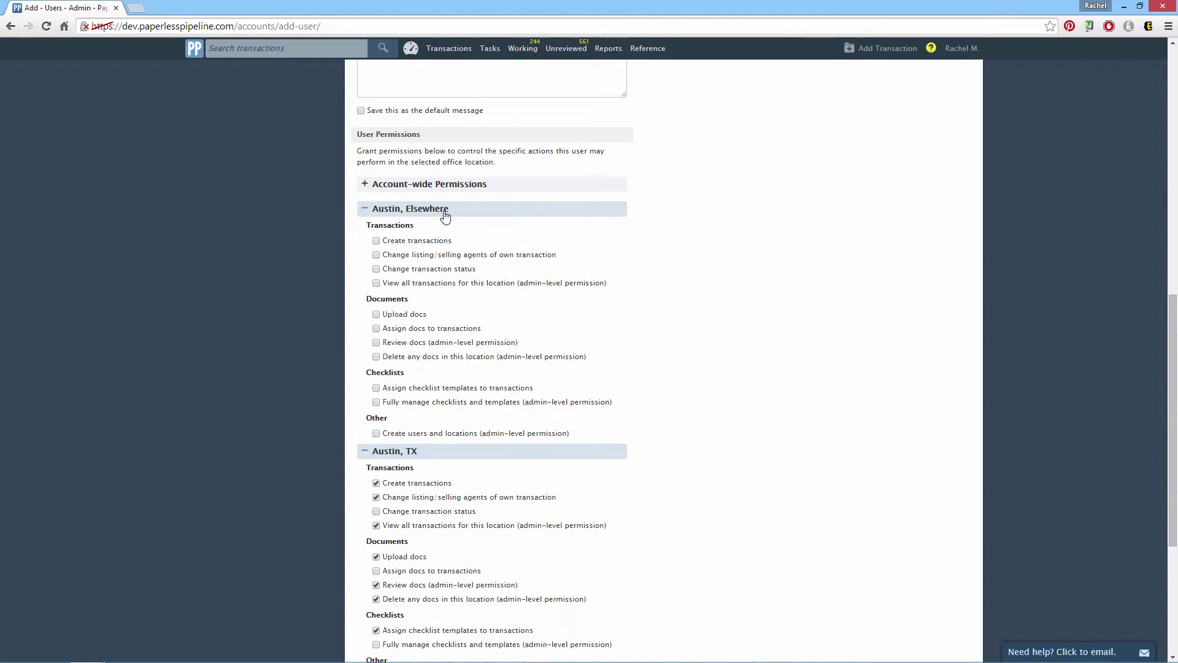
left_click(445, 212)
left_click(377, 470)
left_click(378, 472)
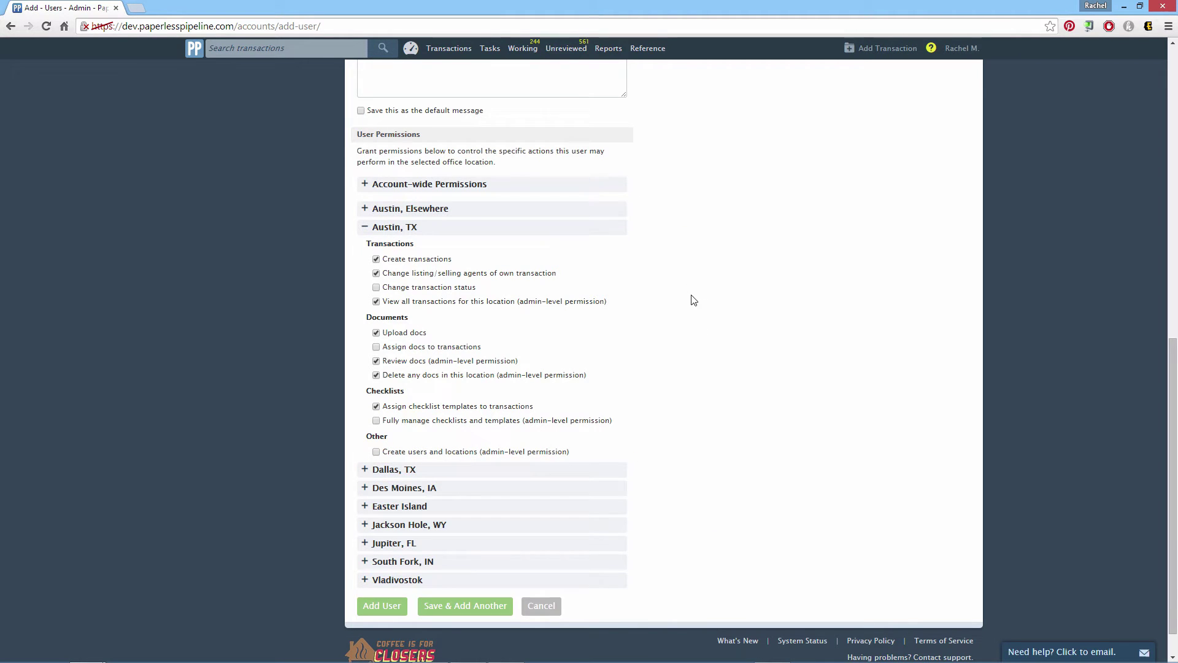
mouse_move(557, 274)
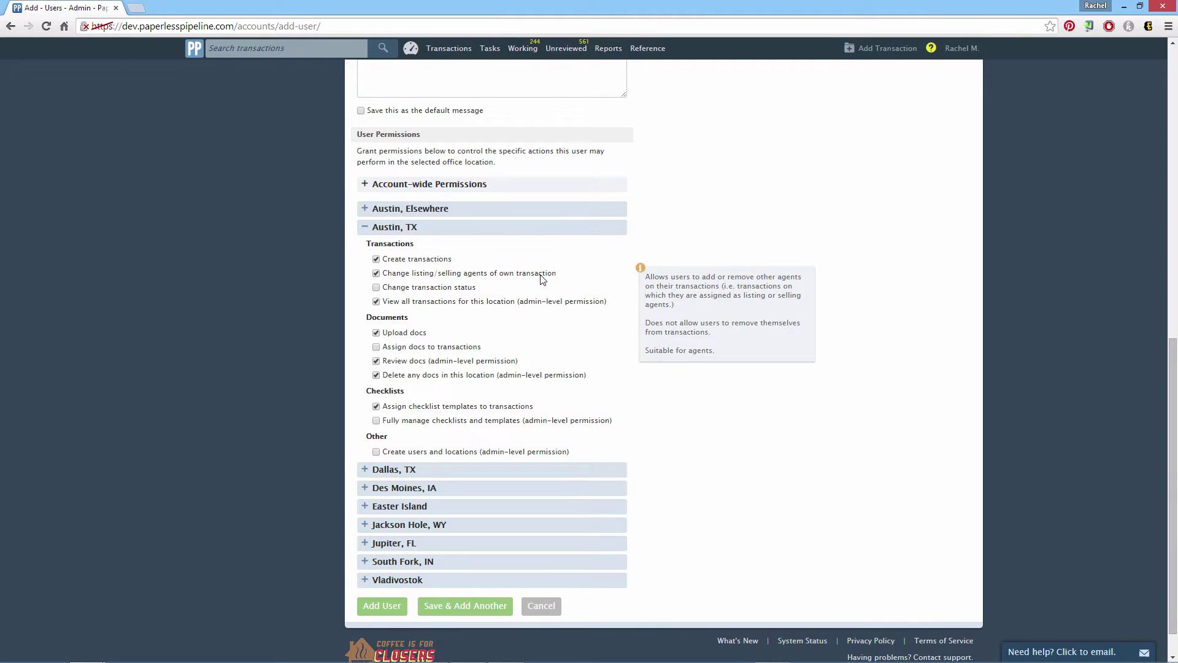
scroll(691, 363, "down", 1)
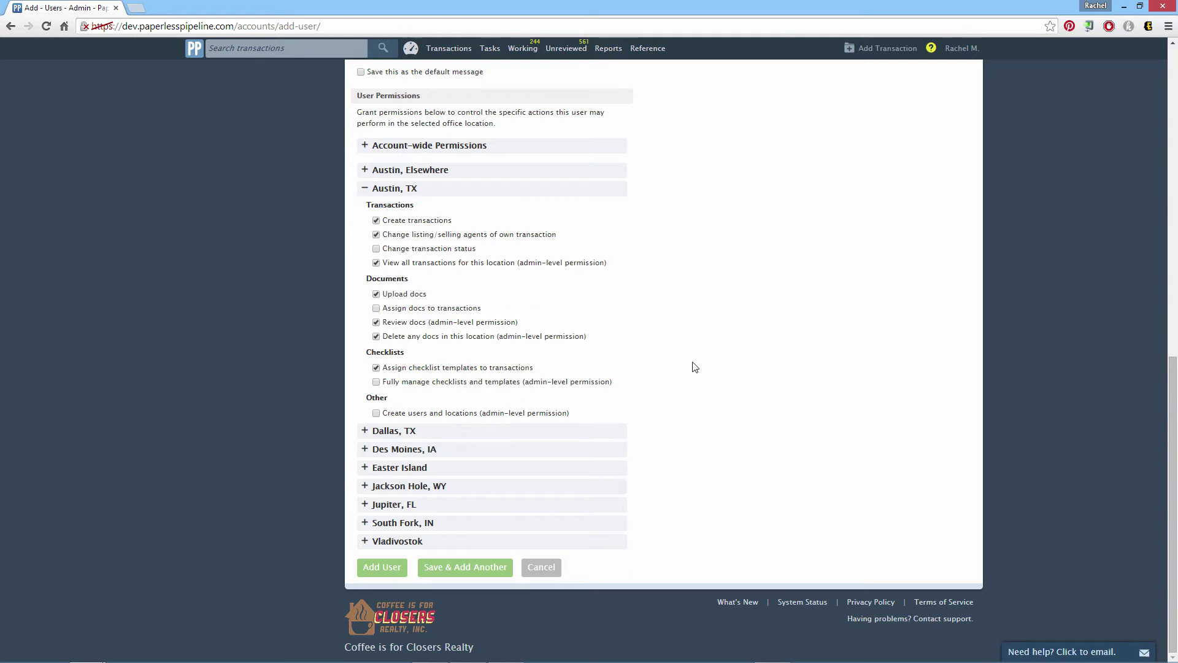
left_click(383, 567)
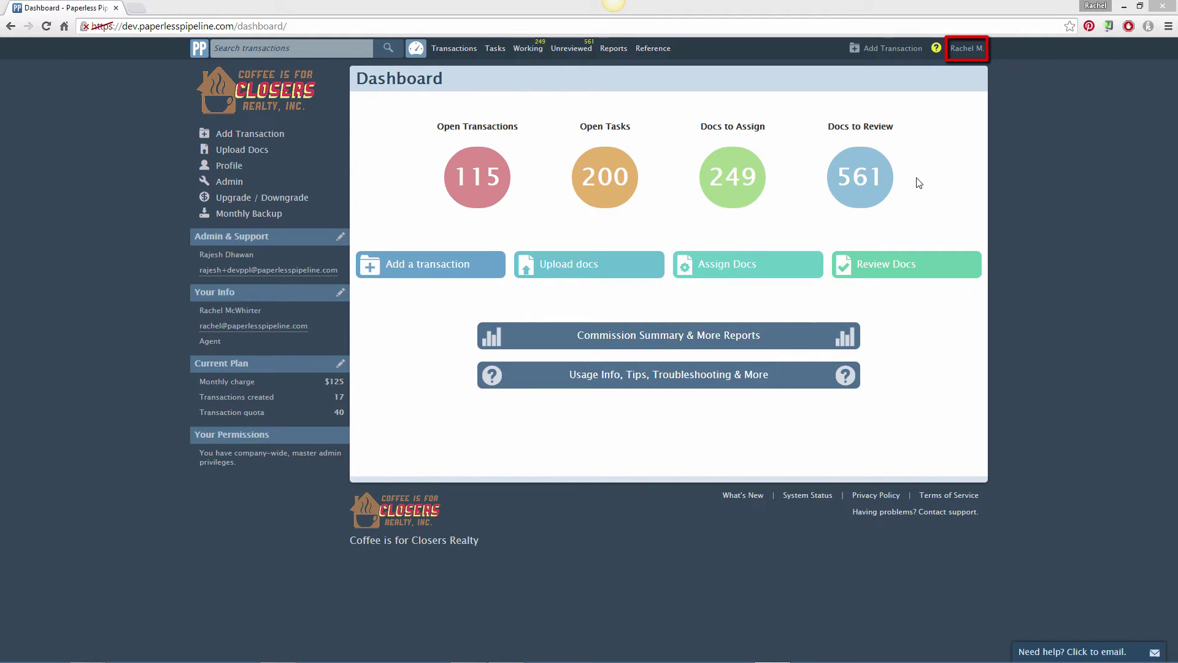
- Go to Admin / Settings and open the Checklists templates list
left_click(974, 49)
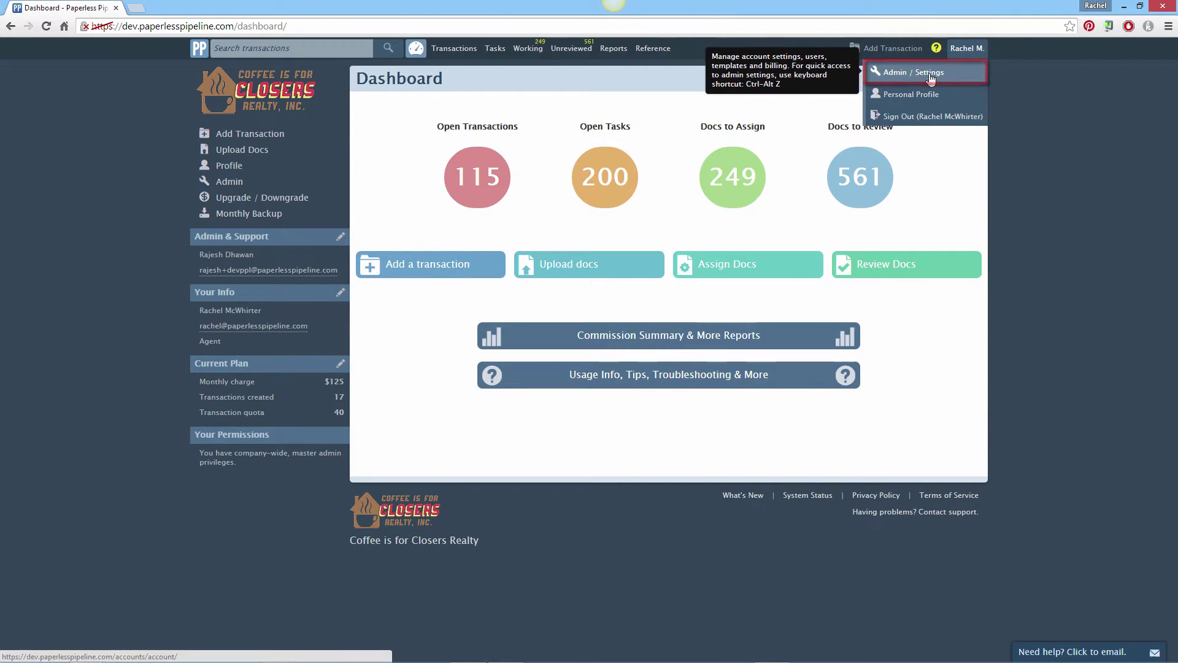
left_click(928, 73)
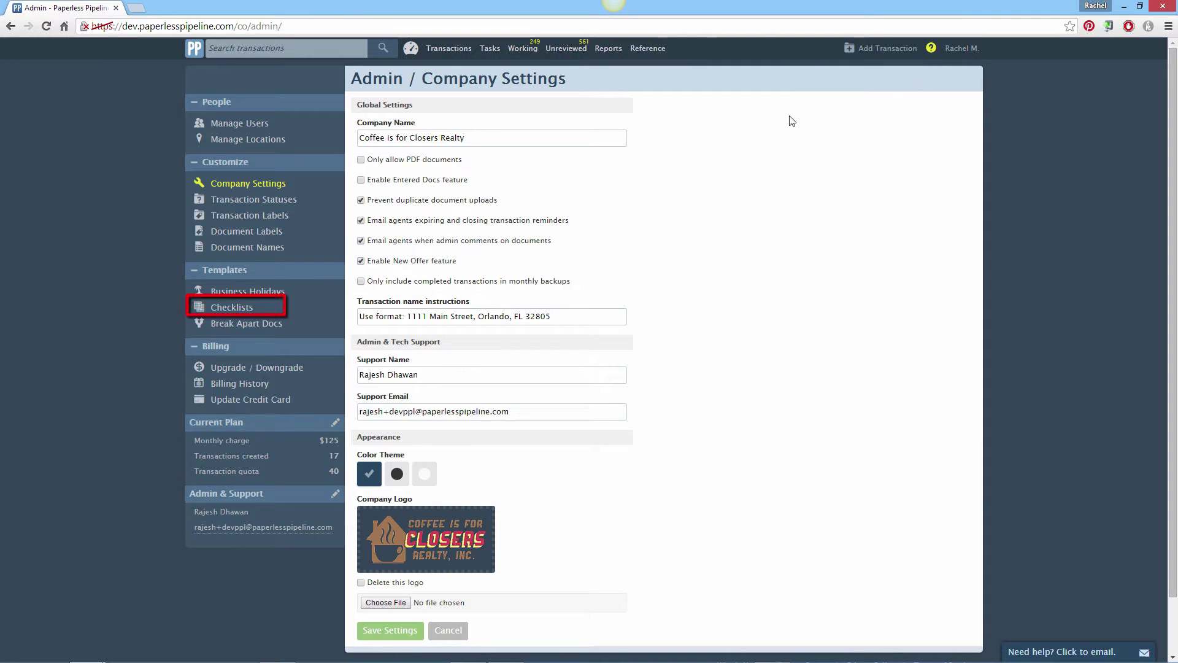
left_click(246, 310)
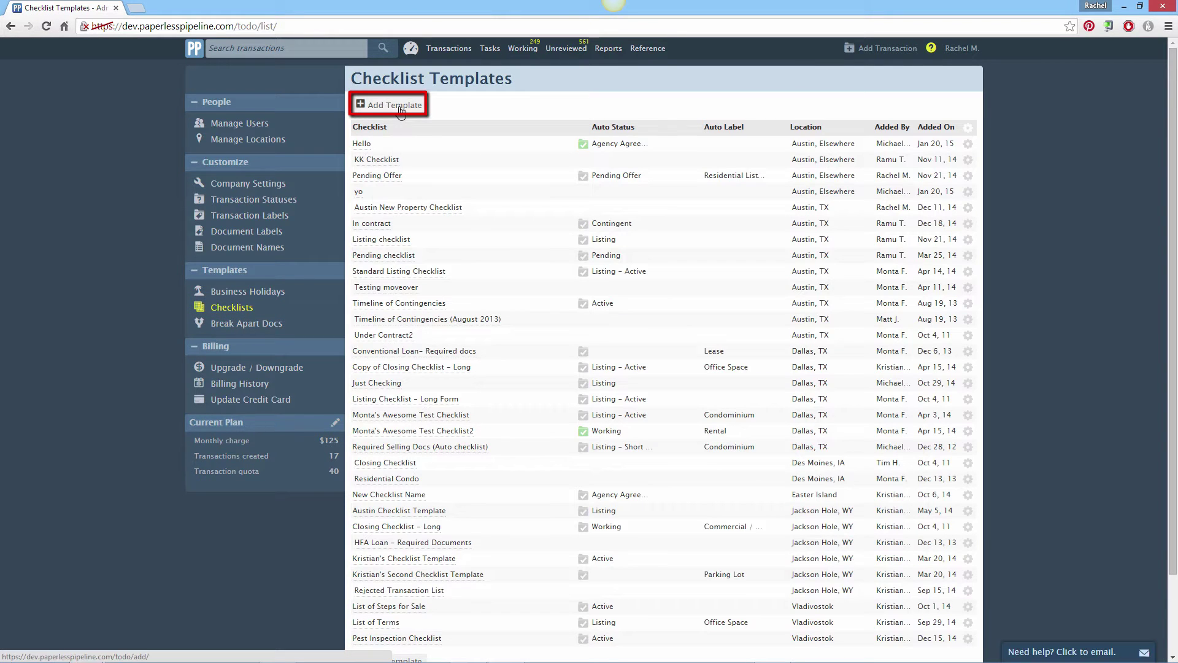
- Create the Austin, TX template 'Austin New Listing Checklist' with eight document tasks, starting with Listing Agreement
left_click(401, 109)
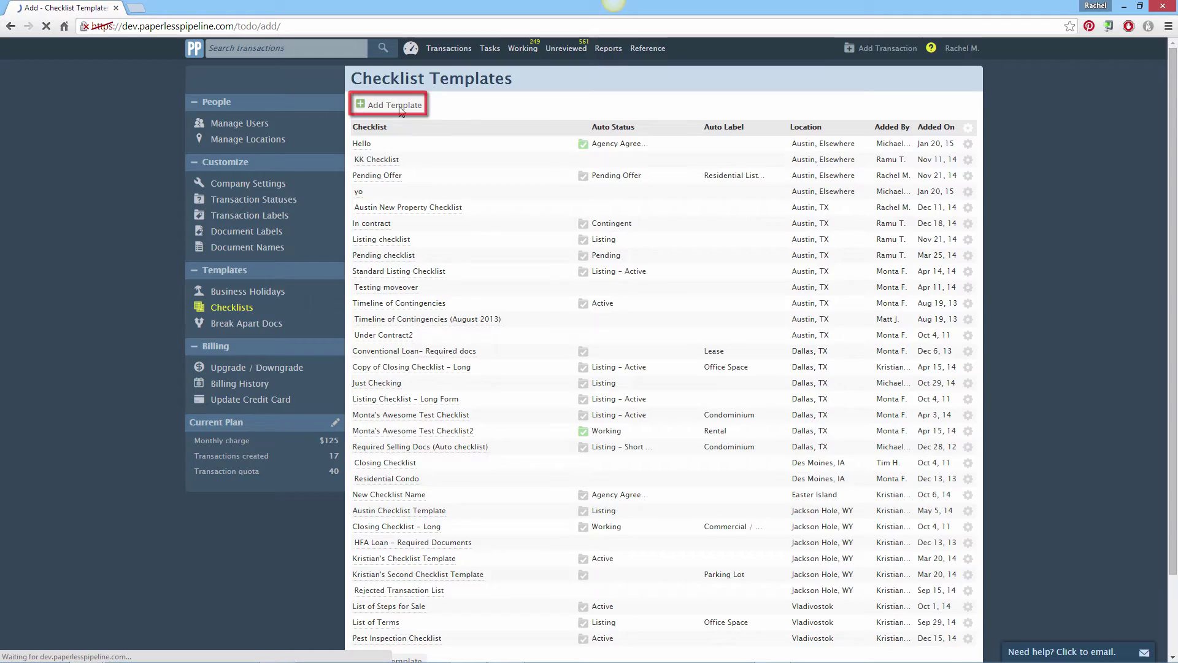
left_click(620, 142)
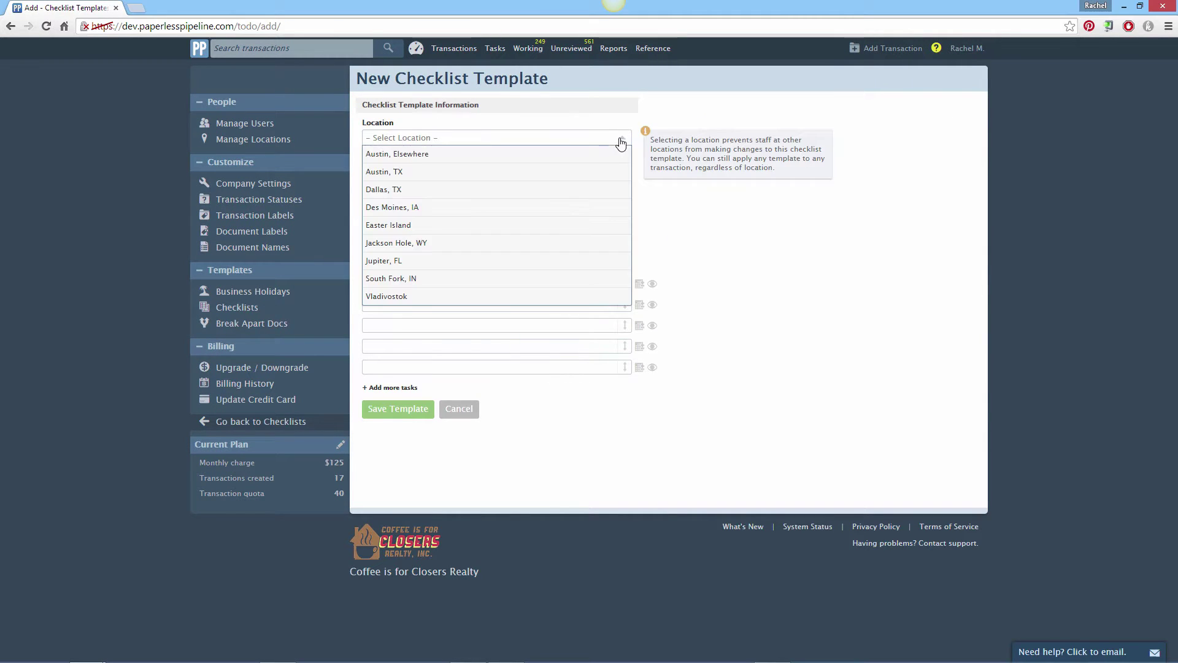
left_click(595, 173)
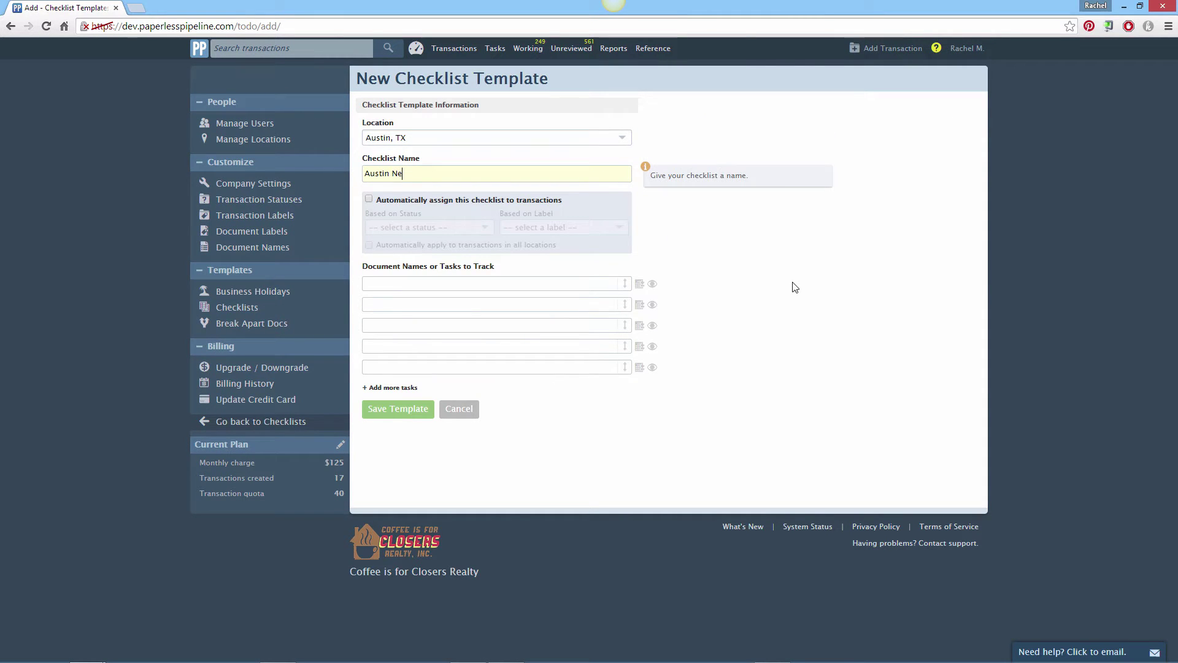
type("ist")
key("Tab")
type("Listing Agreement")
key("Tab")
type("Seller's Property Disclosure")
key("Tab")
type("Agency Disclosure\tLead-based Paint Disclosure\tMold Disclosure\tFinancial Adendum\tMLS Info\tLockbox Keys")
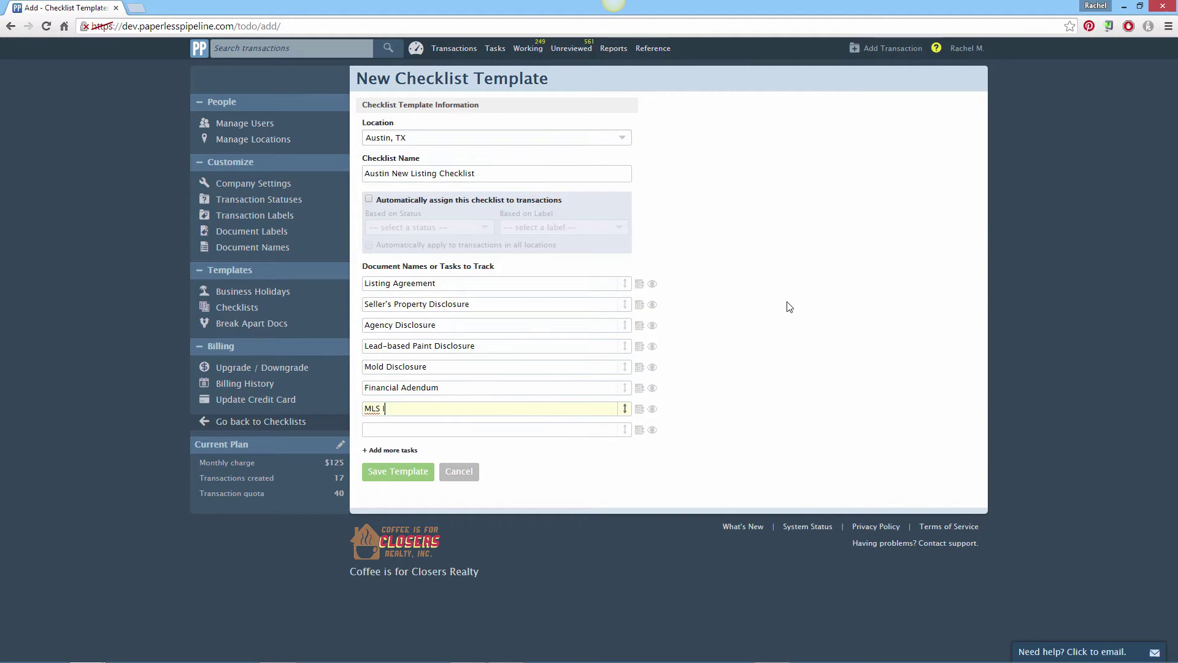
- Set Listing Agreement's due date to 3 business days
left_click(640, 285)
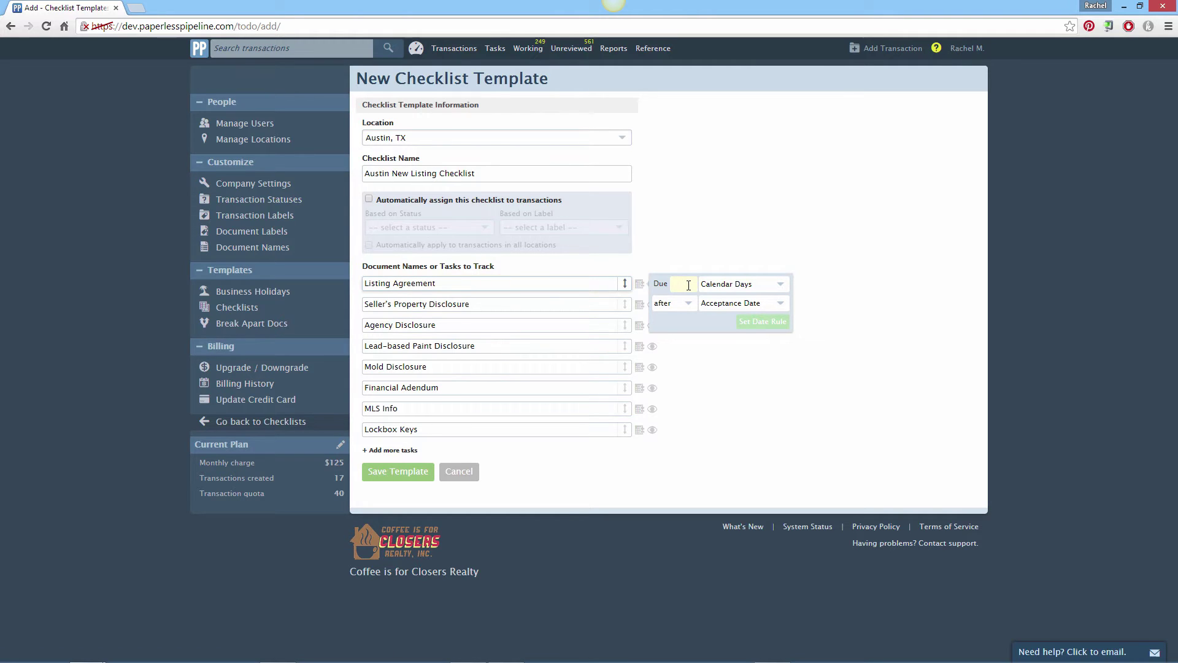
type("3")
left_click(736, 285)
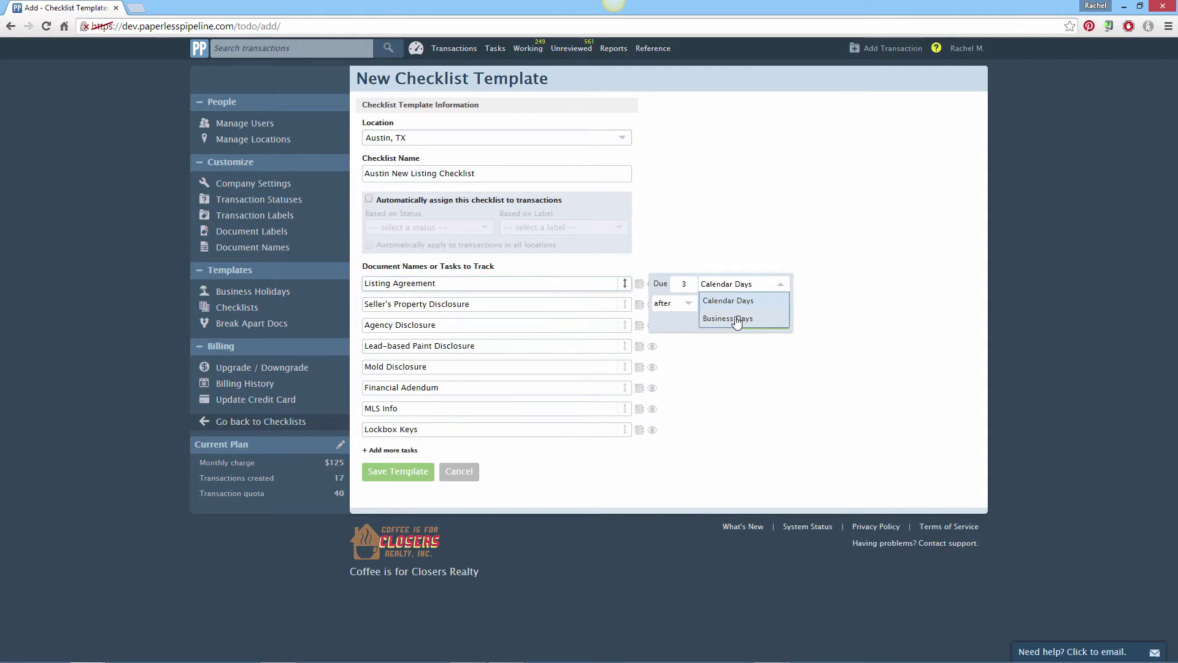
left_click(735, 315)
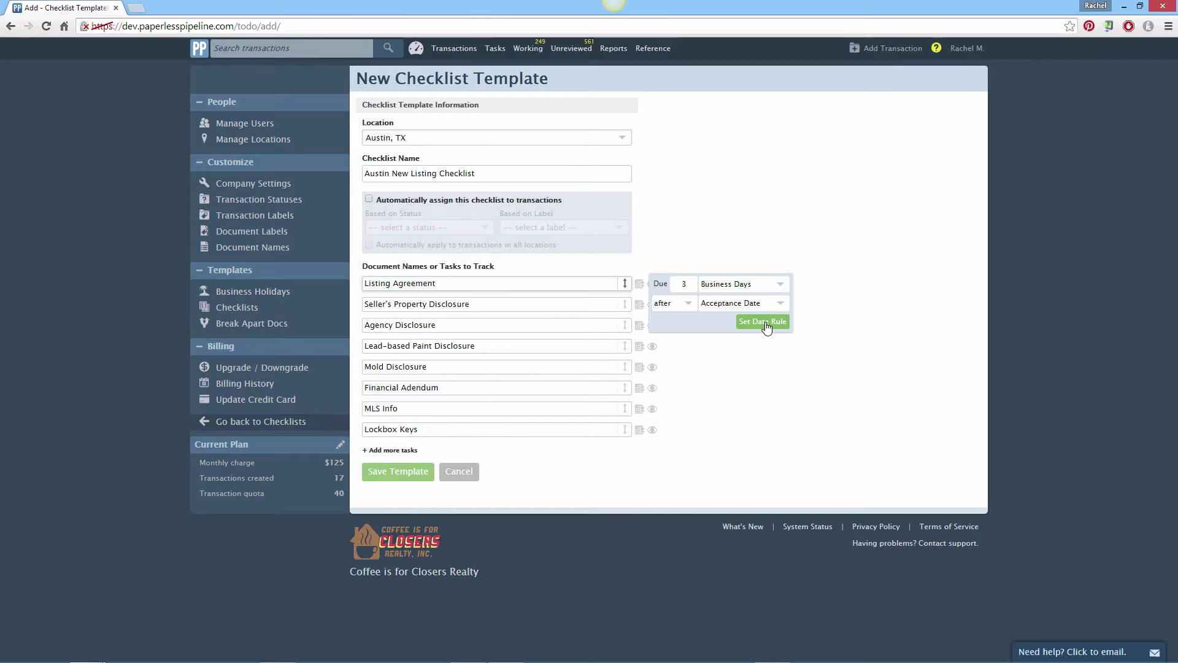
- Apply Listing Agreement's 3-business-day rule and give Seller's Property Disclosure a 6-business-day due date
left_click(766, 322)
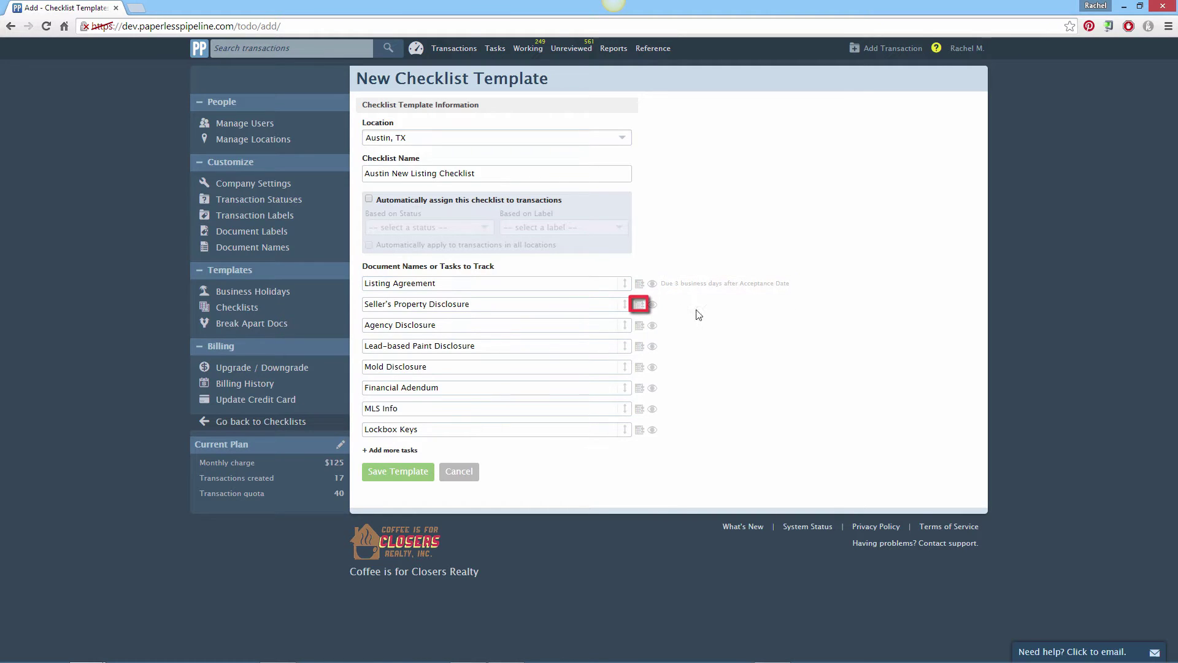
left_click(641, 306)
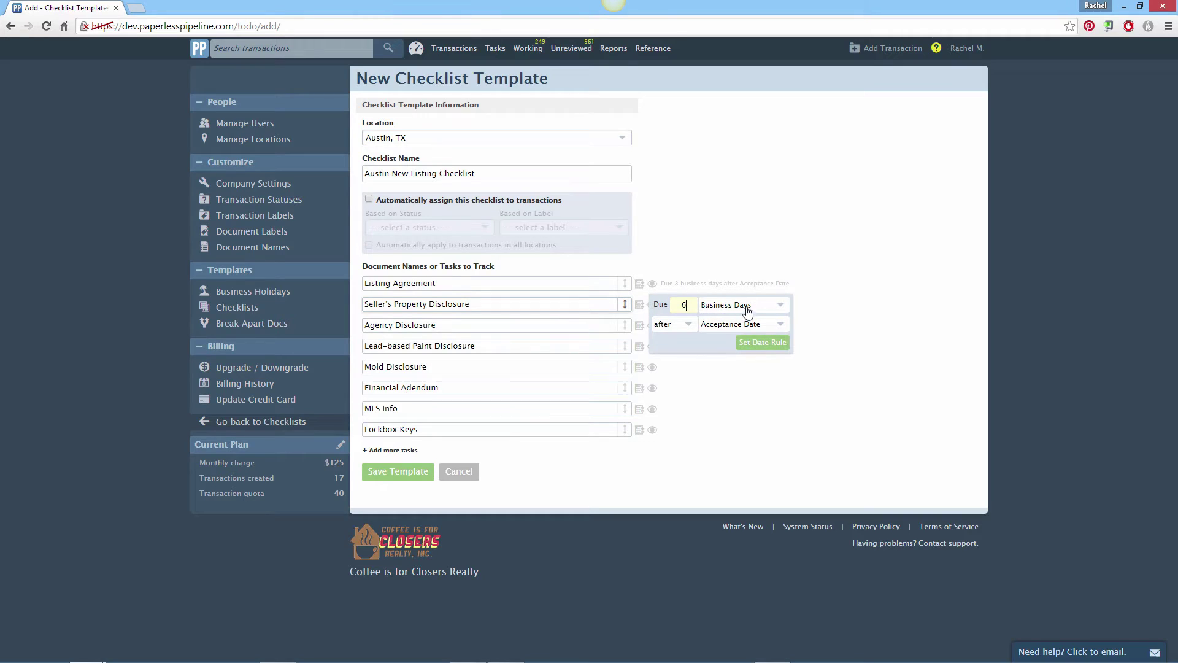
left_click(759, 348)
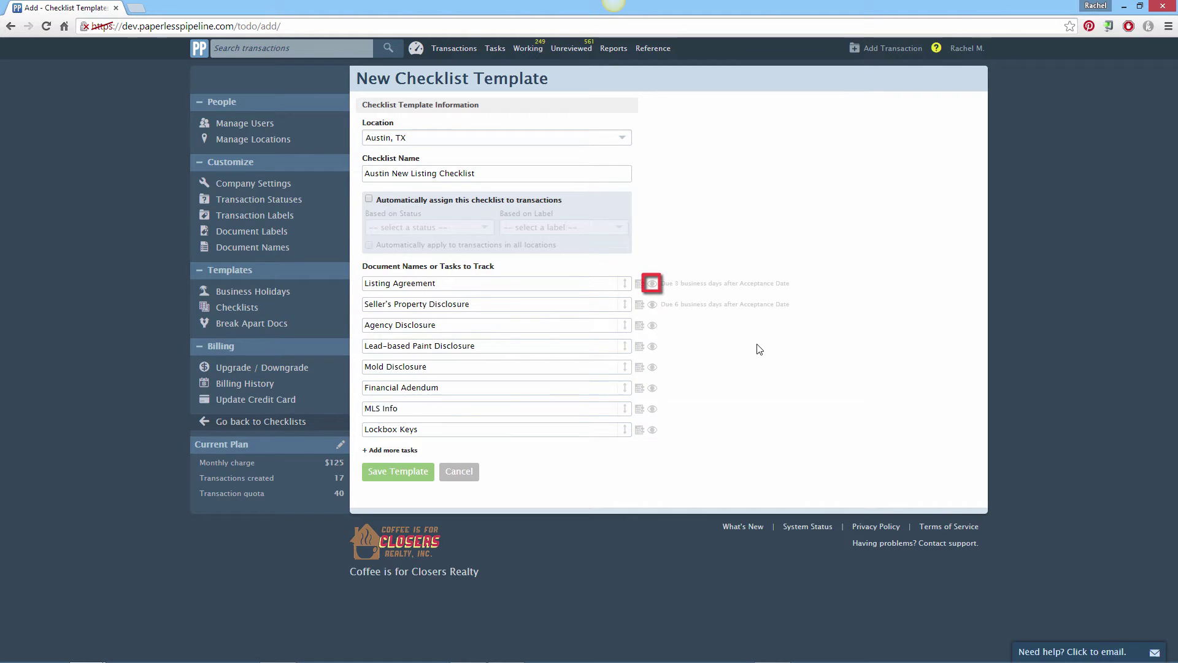
- Make Listing Agreement and Seller's Property Disclosure visible to Listing & Selling Agents
left_click(655, 285)
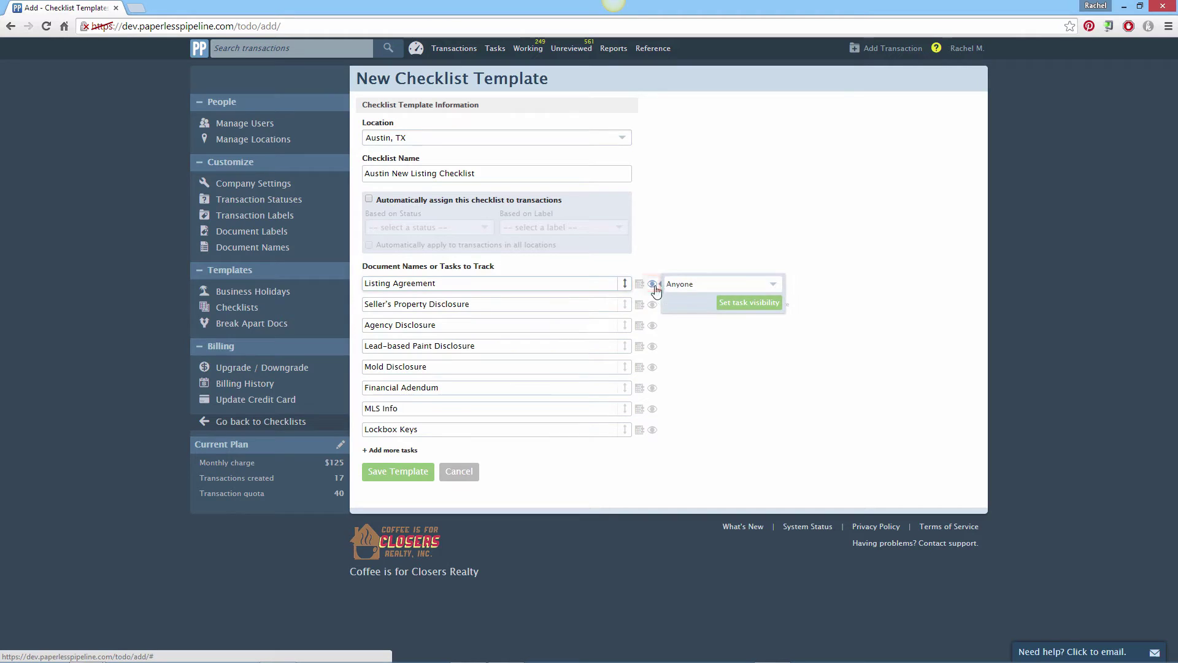
left_click(775, 285)
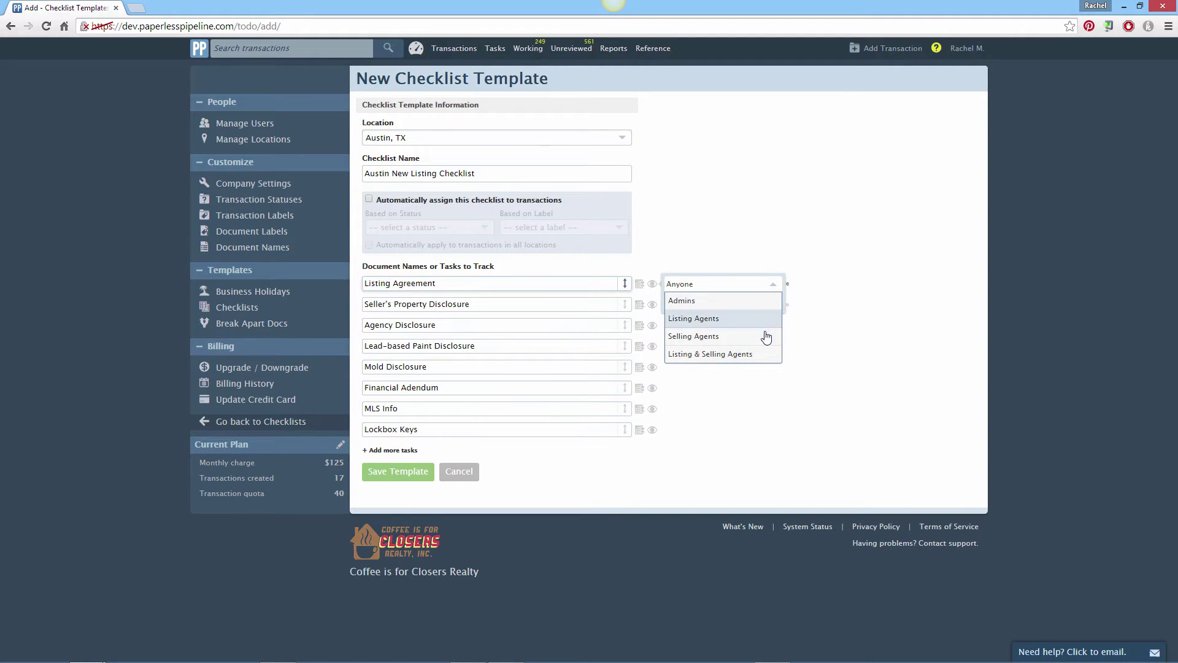
left_click(762, 354)
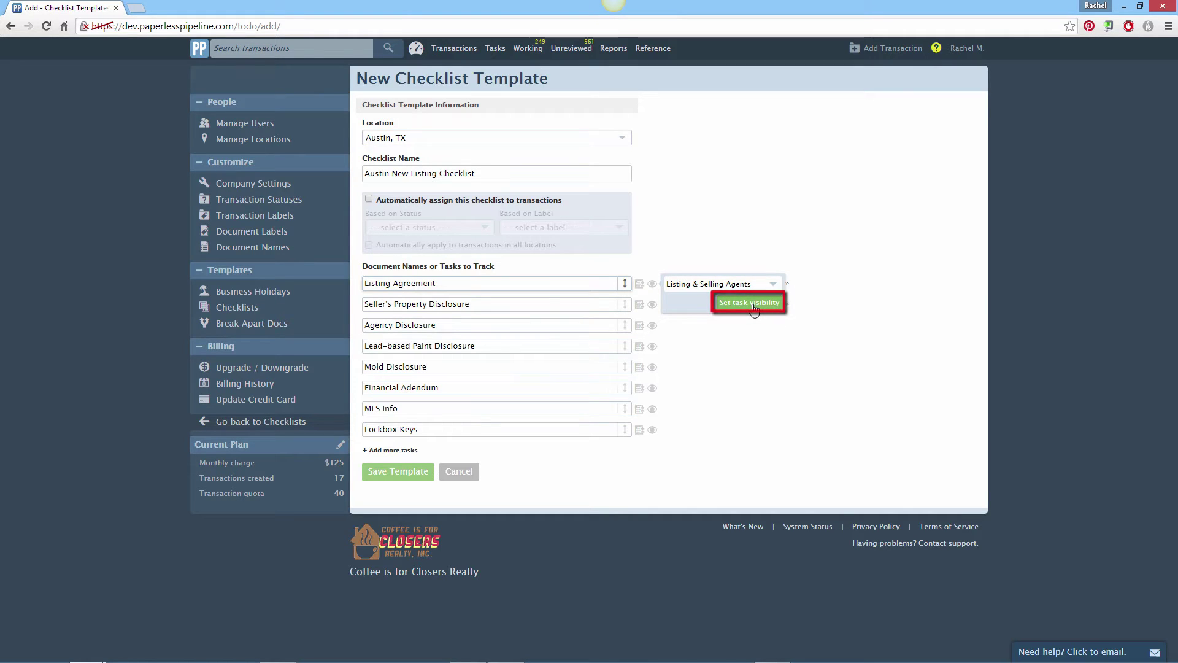
left_click(750, 303)
left_click(754, 307)
left_click(722, 305)
left_click(706, 383)
left_click(745, 324)
- Make Agency Disclosure visible to Listing & Selling Agents and save the template
left_click(699, 325)
left_click(719, 326)
left_click(706, 406)
left_click(745, 350)
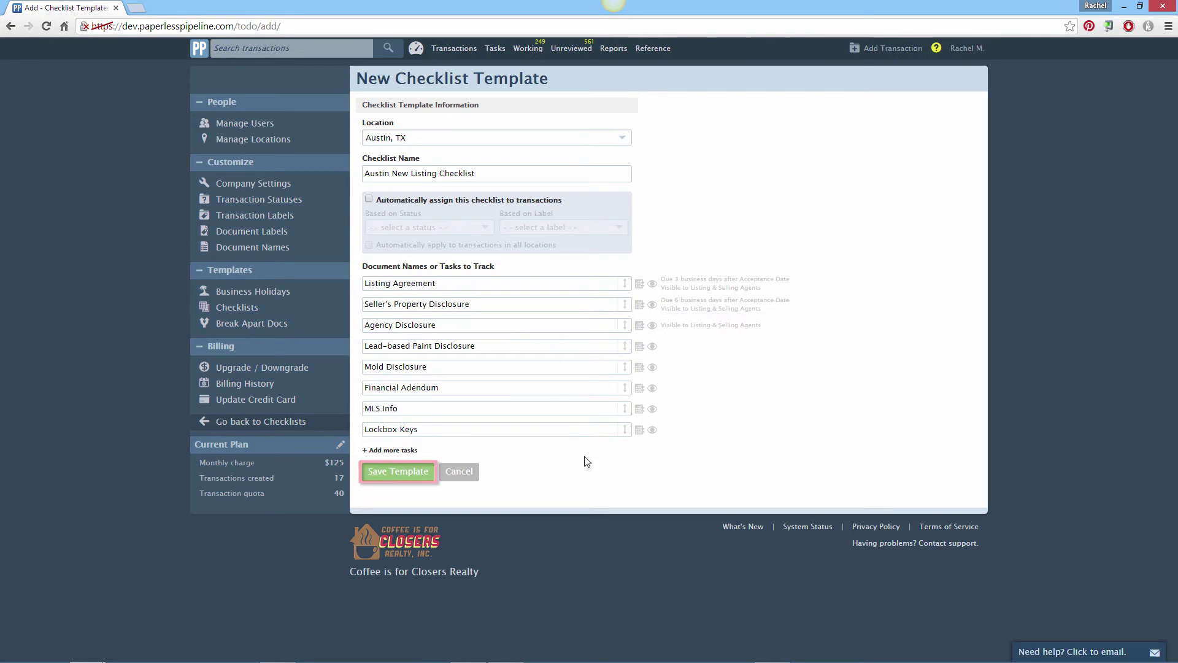
left_click(396, 472)
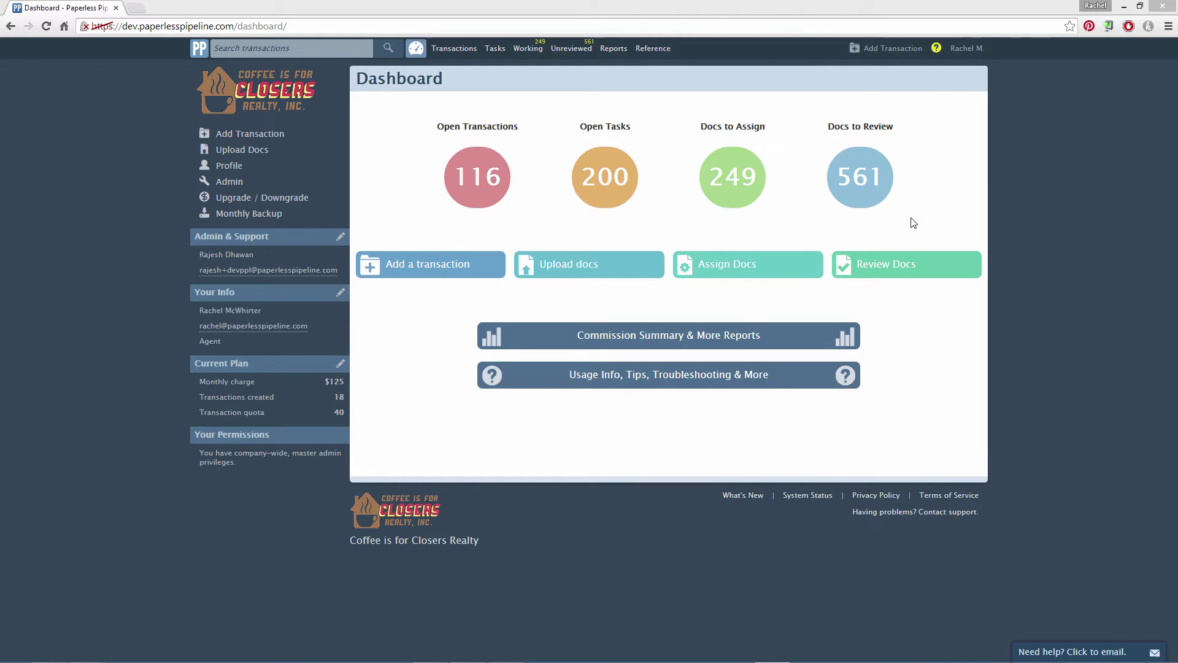
- Start a new Austin, TX transaction for 45678 Sweet Hill Lane with MLS number 12345678
left_click(886, 51)
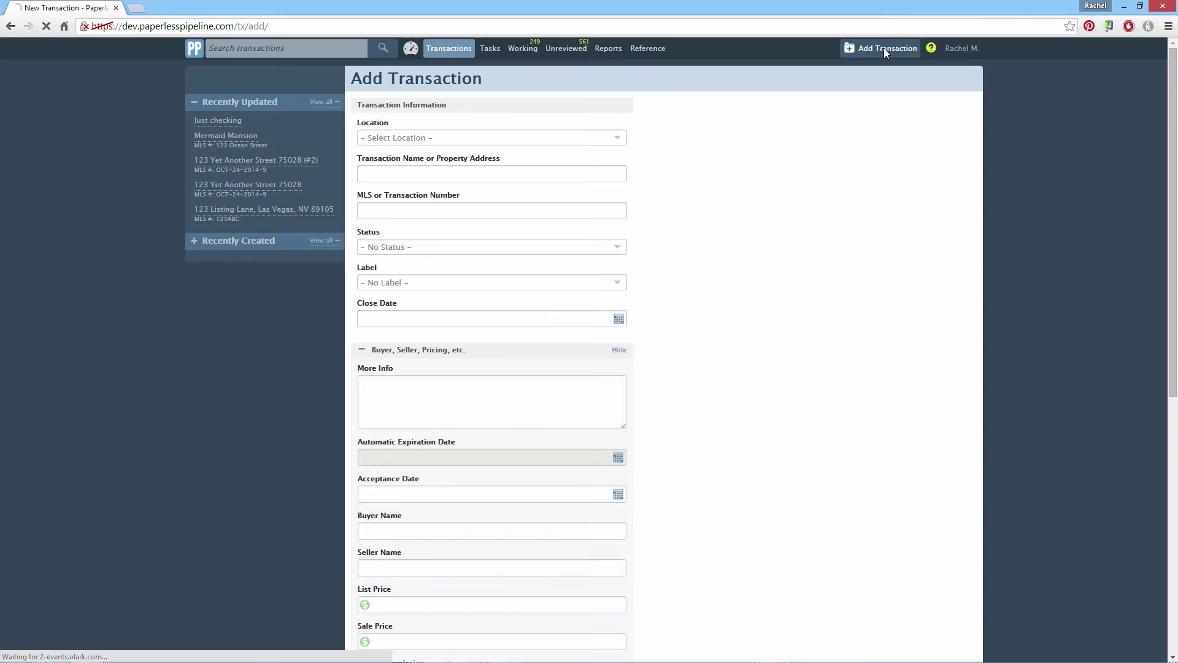
left_click(619, 137)
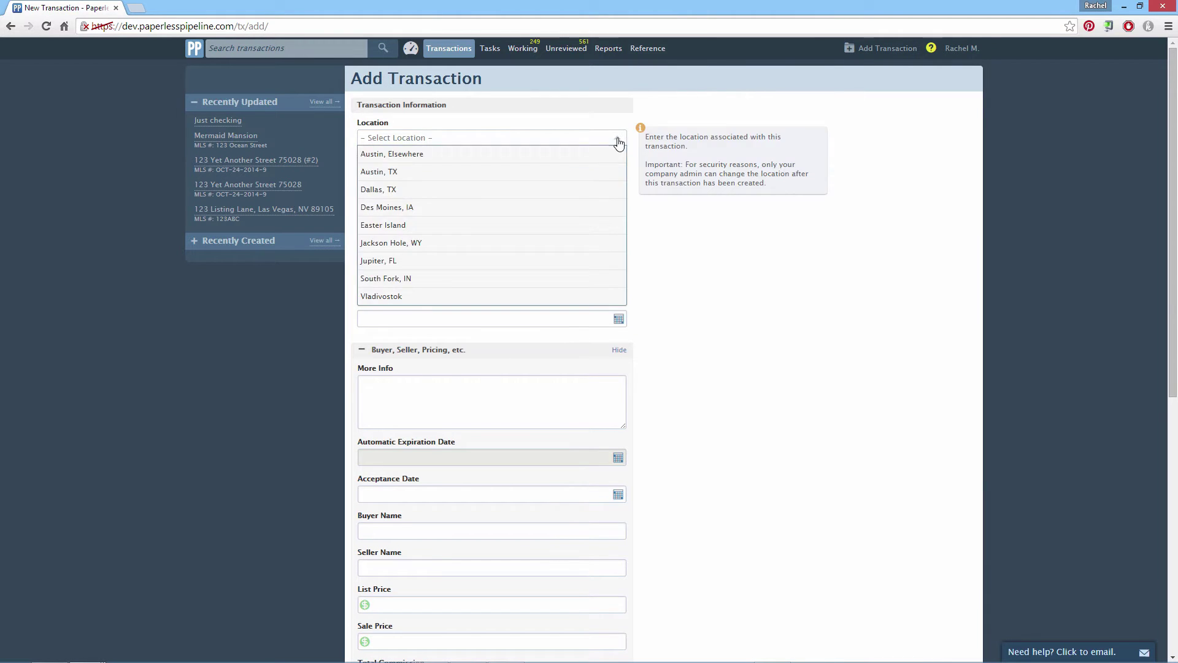
left_click(552, 172)
left_click(552, 178)
type("45678 Sweet Hill Lane")
key("Tab")
type("12345678")
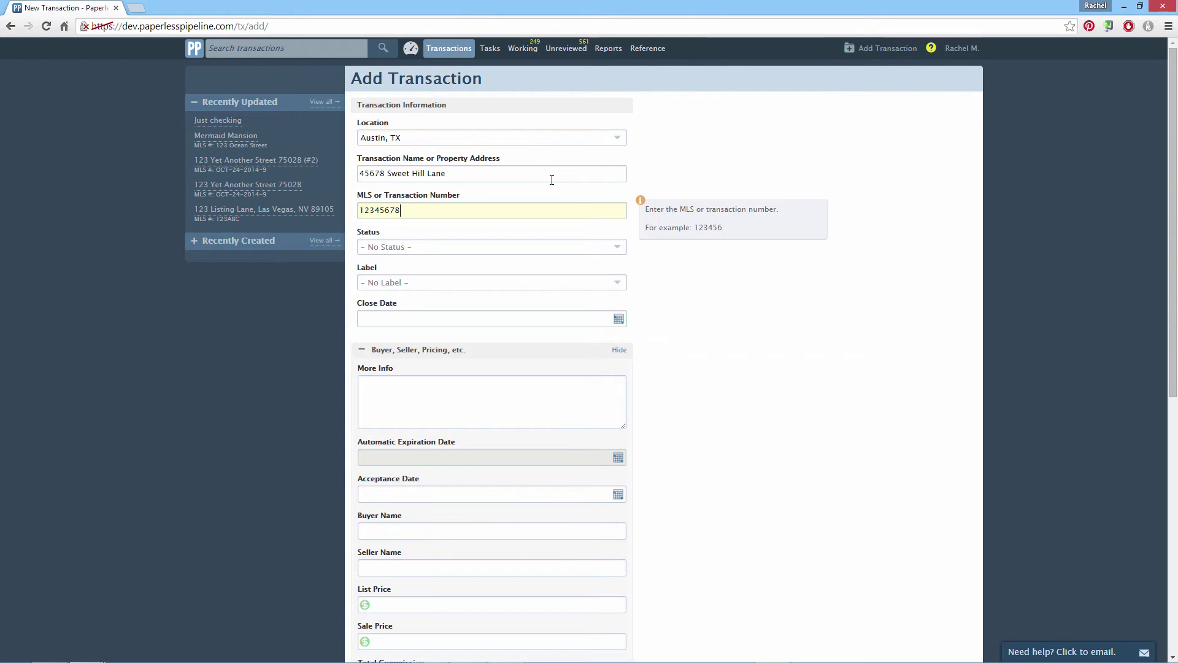
- Set the status and label to Listing and the list price to 350000
key("Tab")
left_click(584, 345)
key("Tab")
key("l")
key("Return")
key("Tab")
key("Tab")
key("Tab")
key("Tab")
key("Tab")
key("Tab")
key("Tab")
type("350000")
left_click(724, 468)
- Browse the agent groups and mark an Austin, TX agent as the listing agent
scroll(714, 468, "down", 1)
scroll(714, 468, "down", 6)
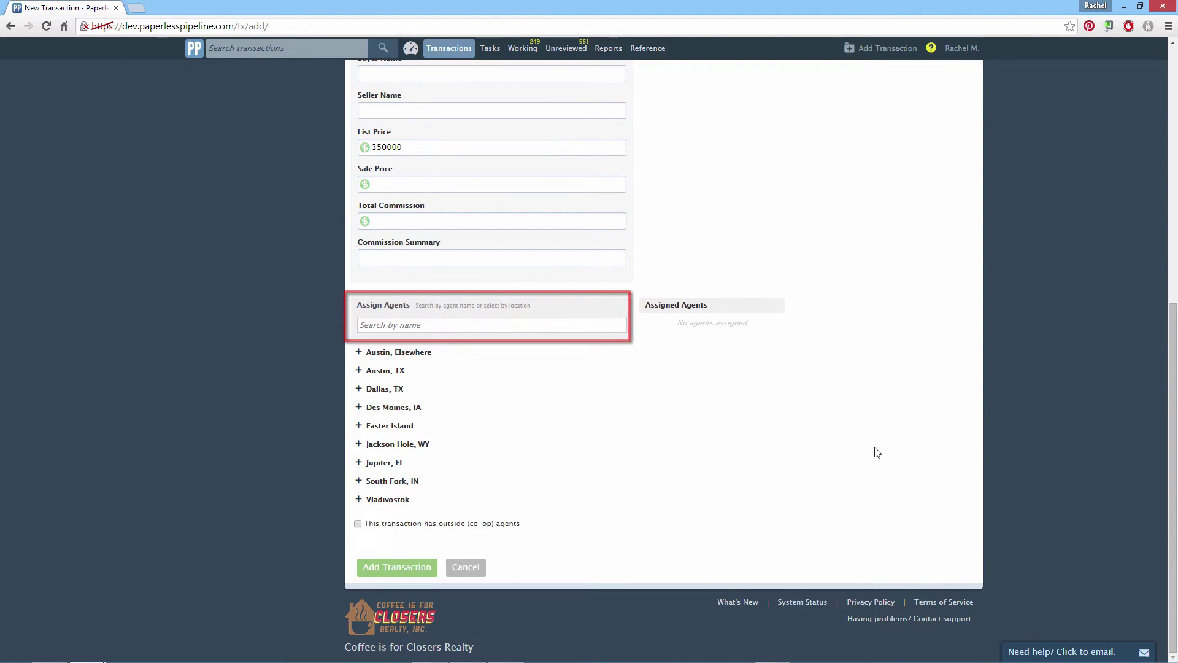
left_click(359, 353)
left_click(359, 442)
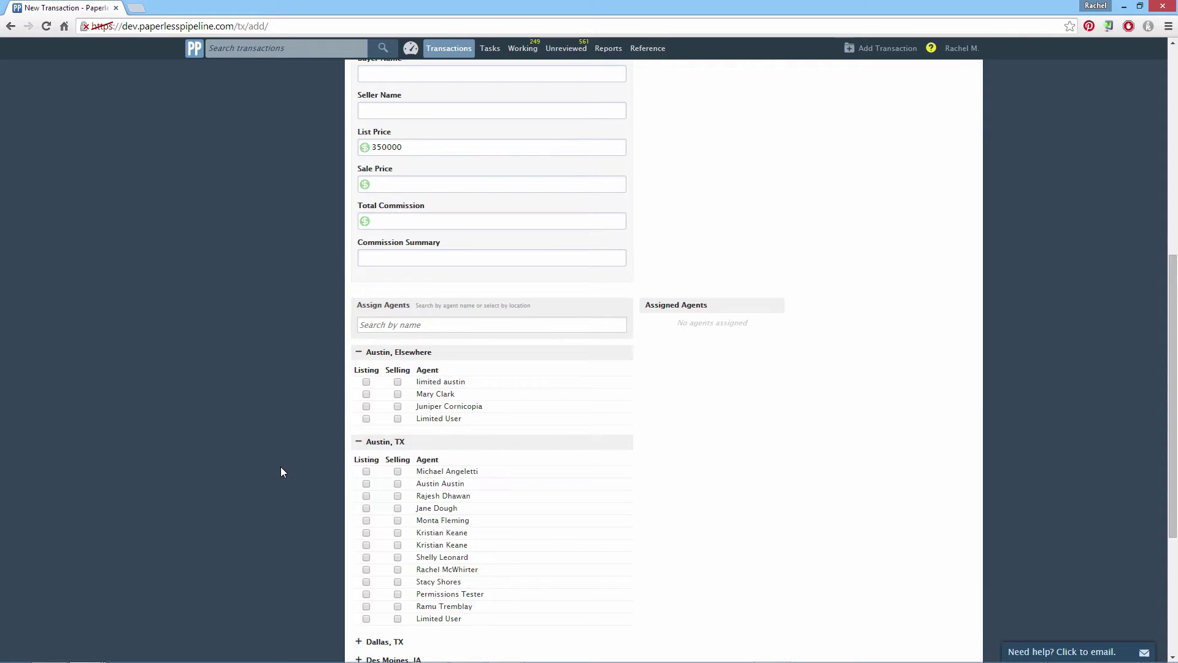
type("monta")
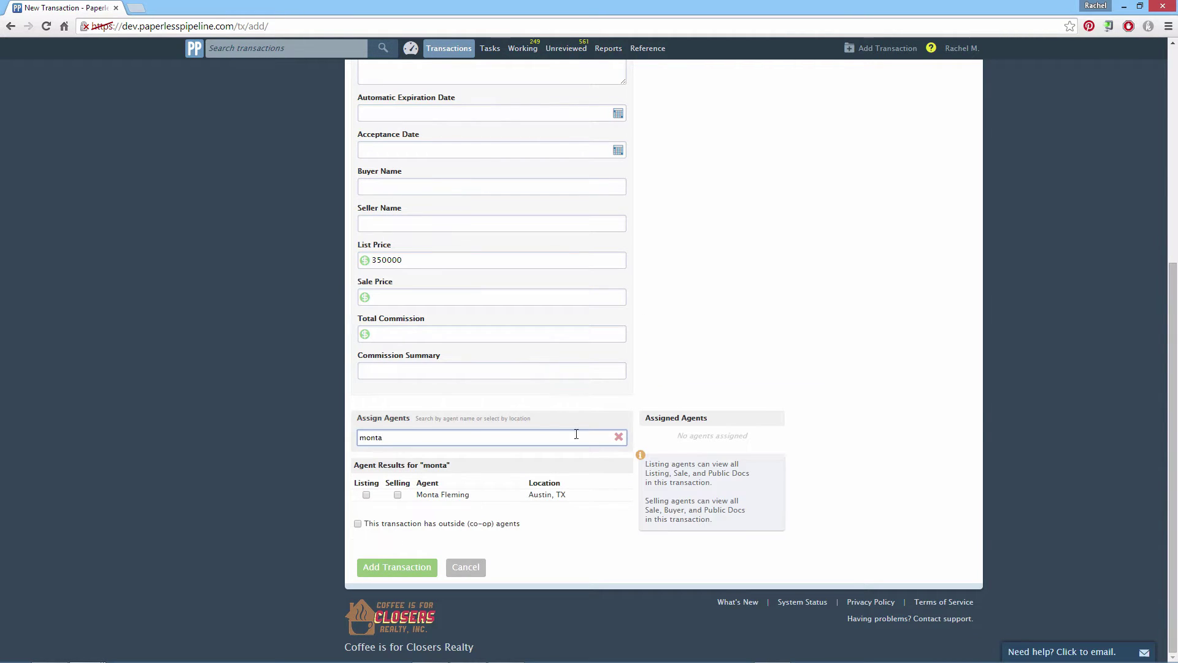
left_click(619, 437)
left_click(362, 501)
left_click(362, 501)
left_click(361, 483)
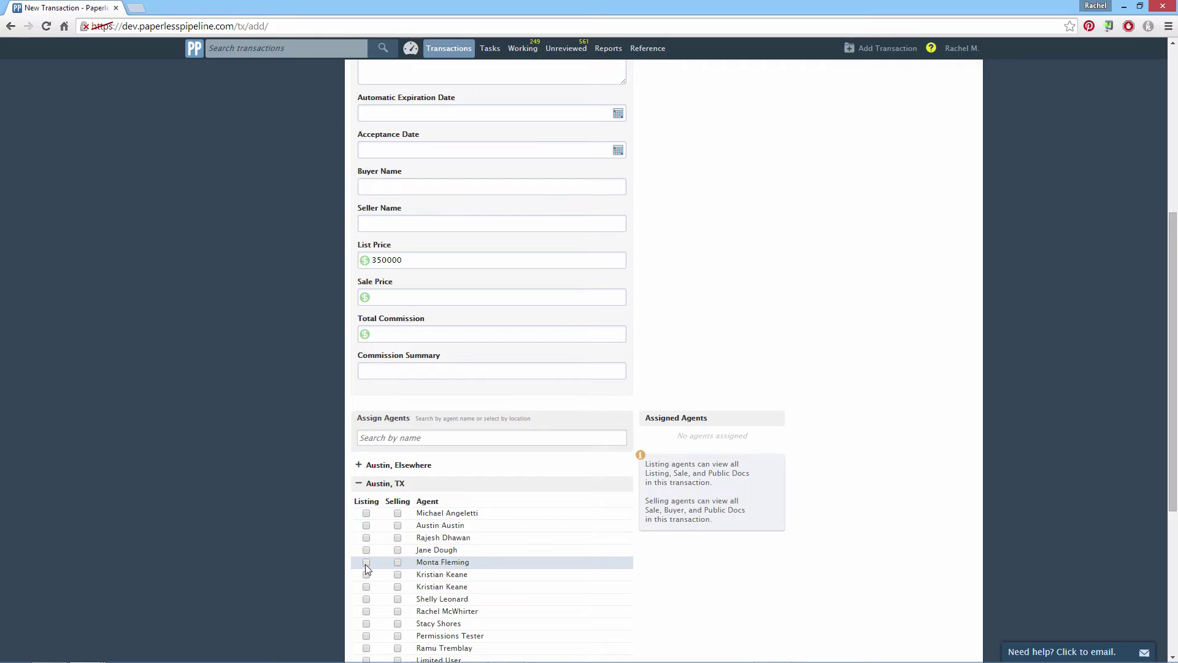
left_click(367, 563)
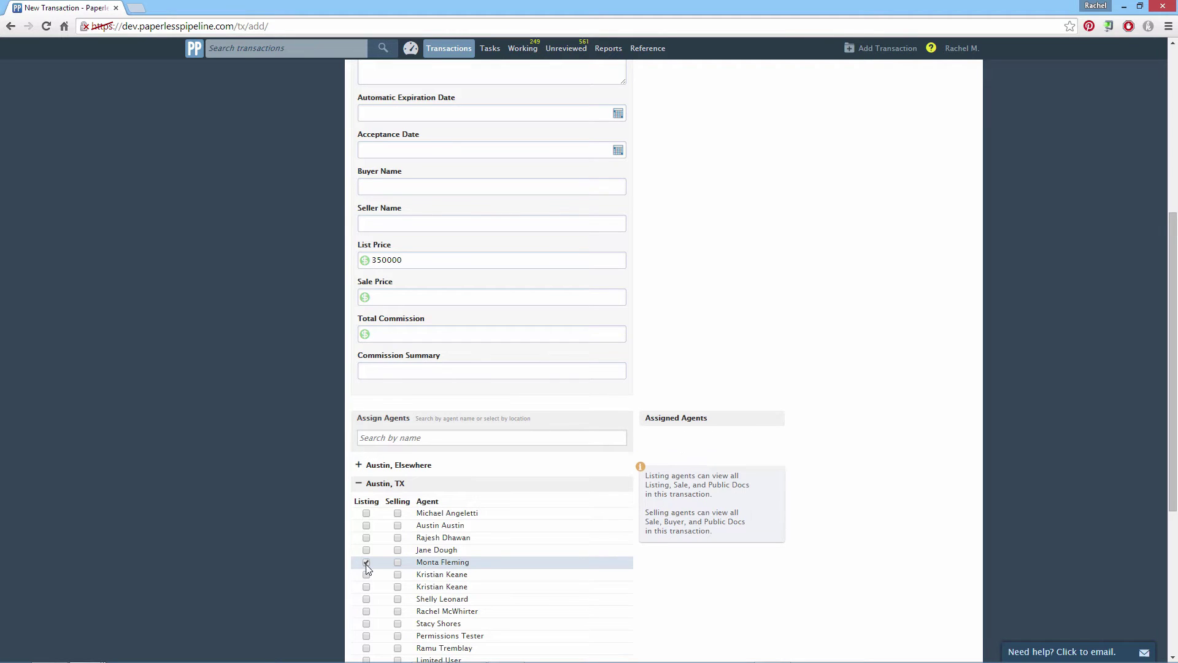
- Create the new transaction
scroll(331, 564, "down", 2)
scroll(328, 565, "down", 3)
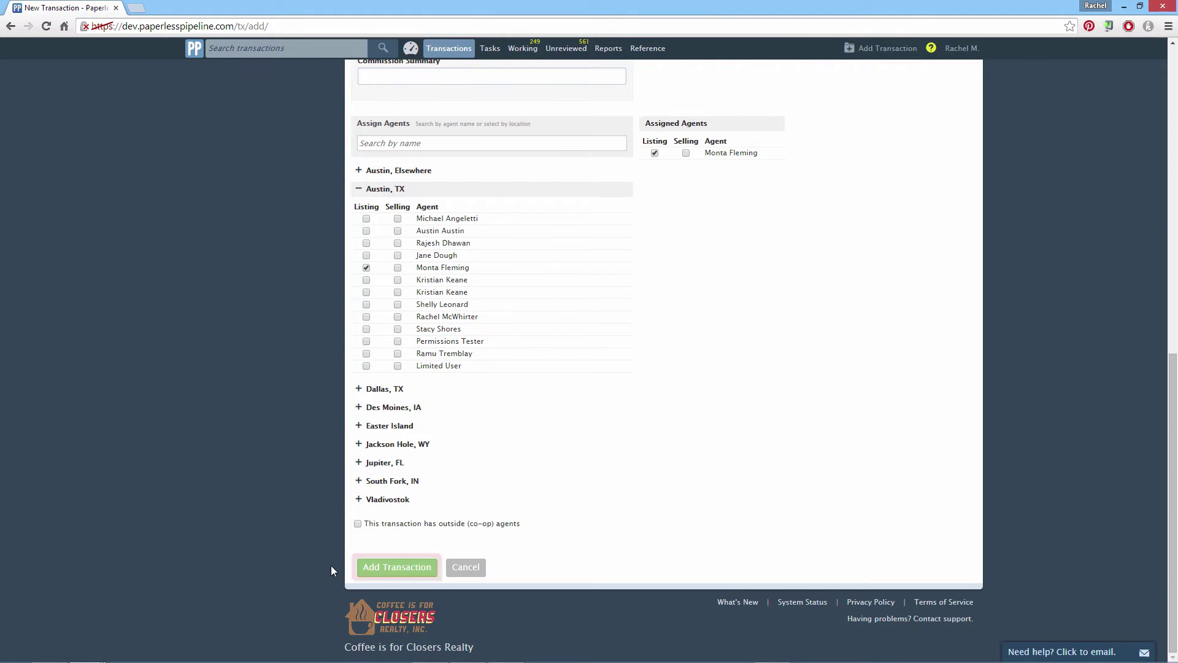
left_click(399, 568)
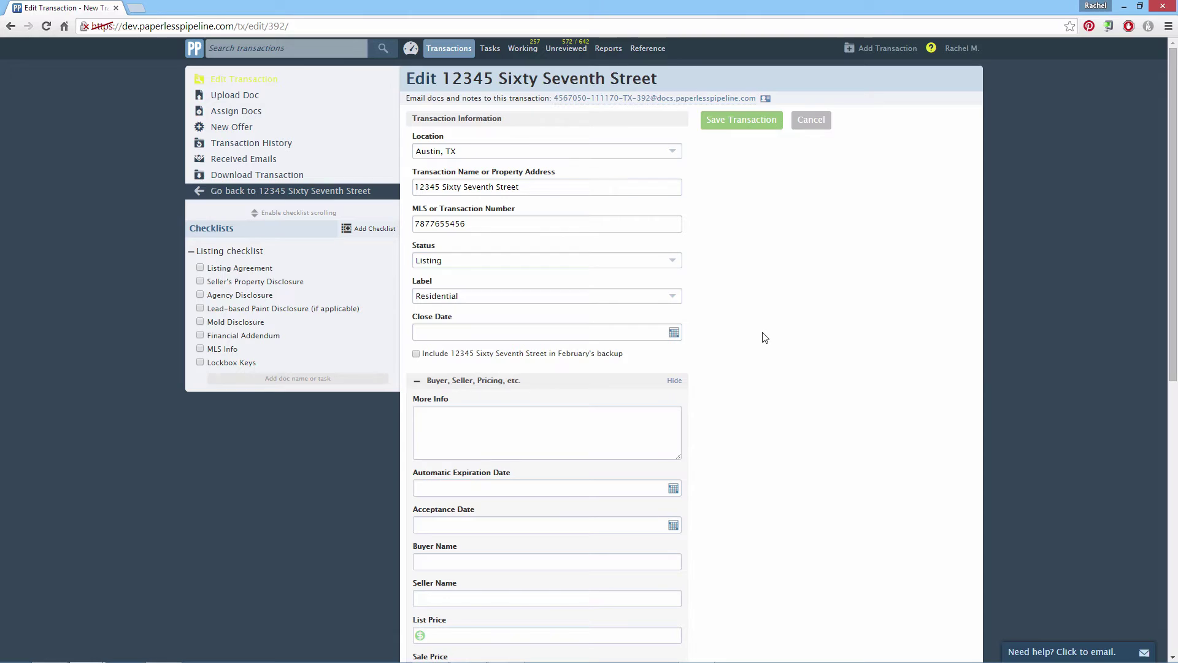
- Switch 12345 Sixty Seventh Street's status to Pending and save the transaction
left_click(677, 265)
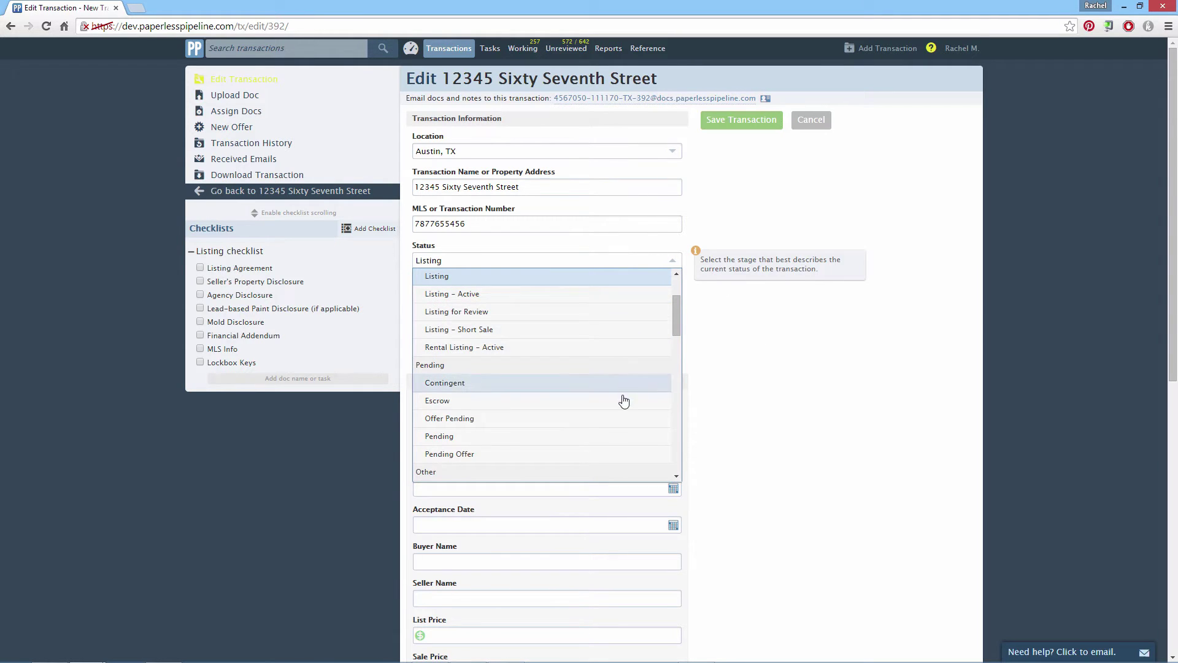
left_click(625, 436)
left_click(745, 128)
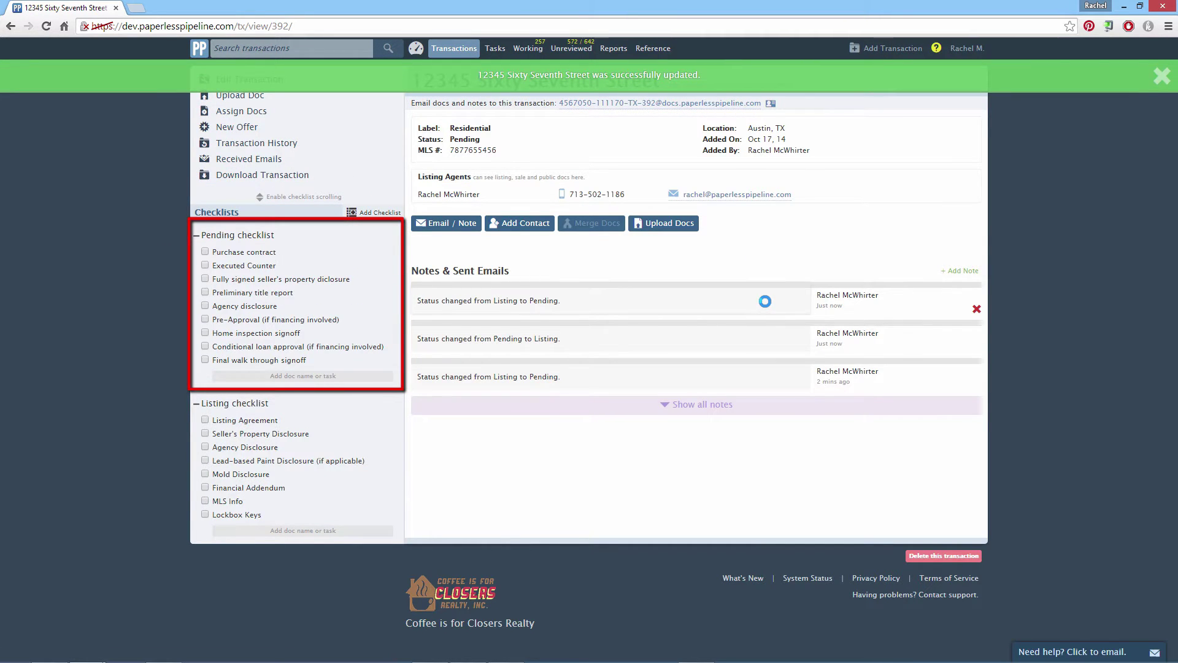
mouse_move(382, 304)
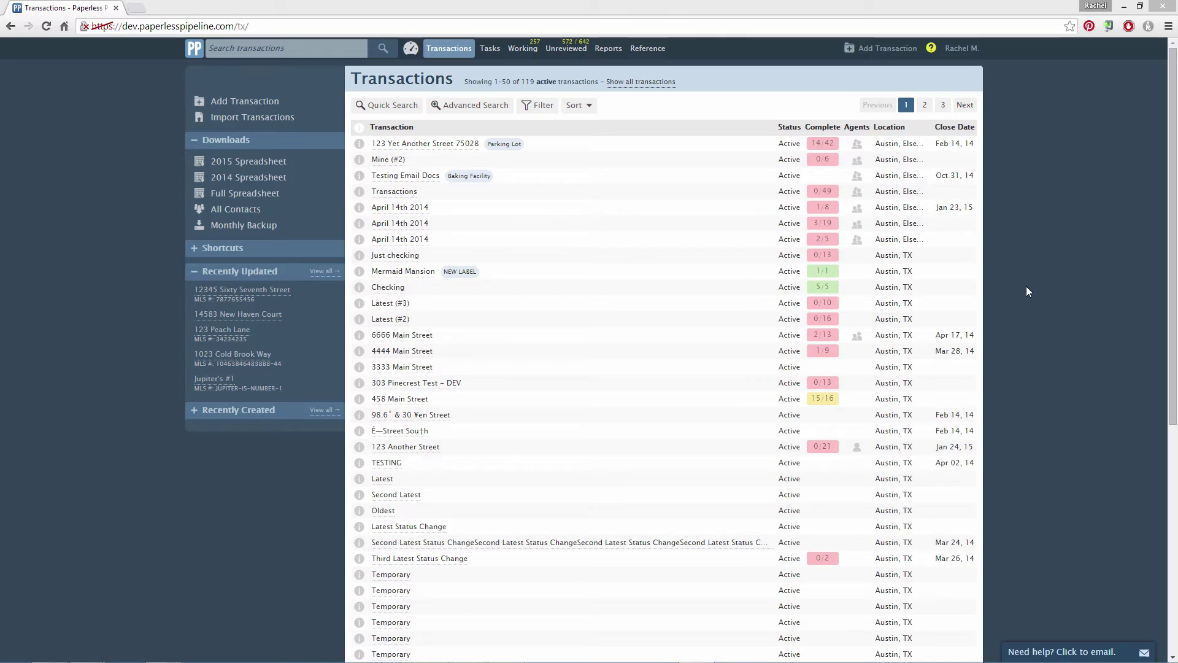
- Go to Admin / Settings > Checklists and bring up the Pending Offer template's options
left_click(977, 56)
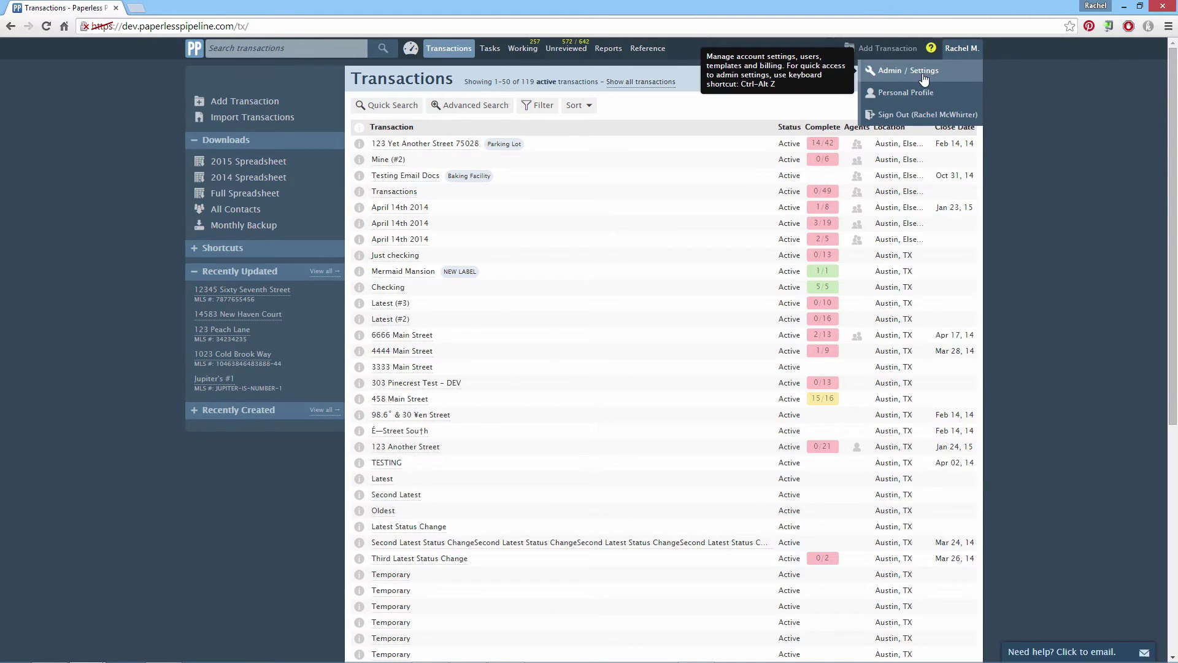
left_click(923, 80)
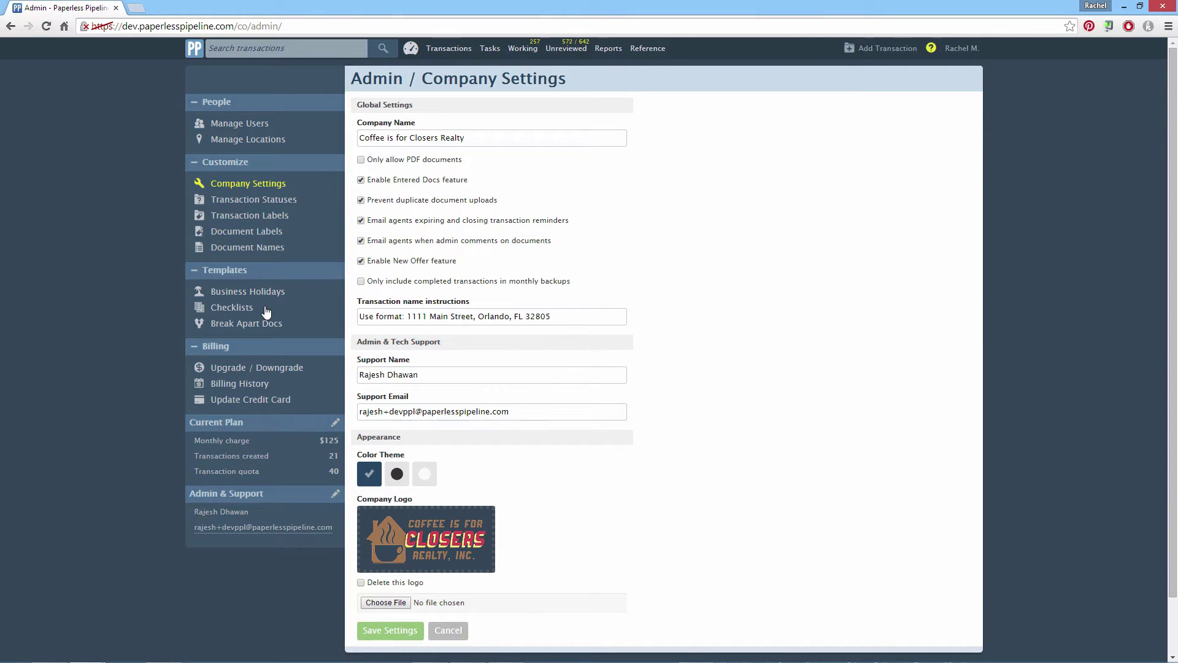
left_click(250, 313)
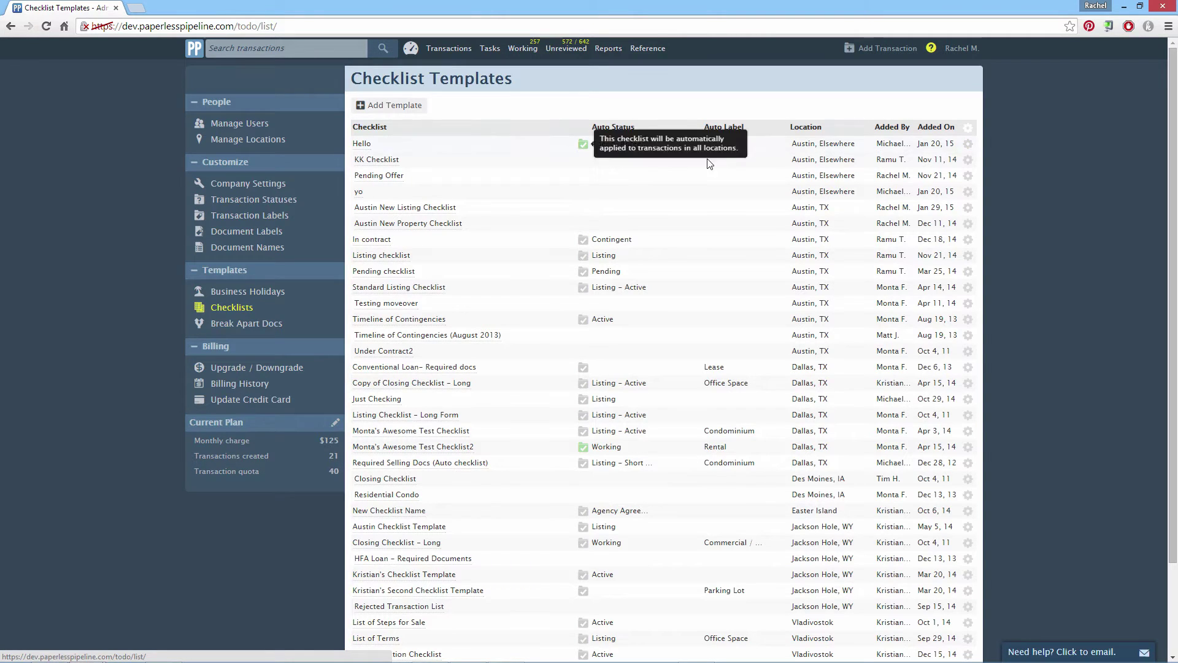
left_click(968, 179)
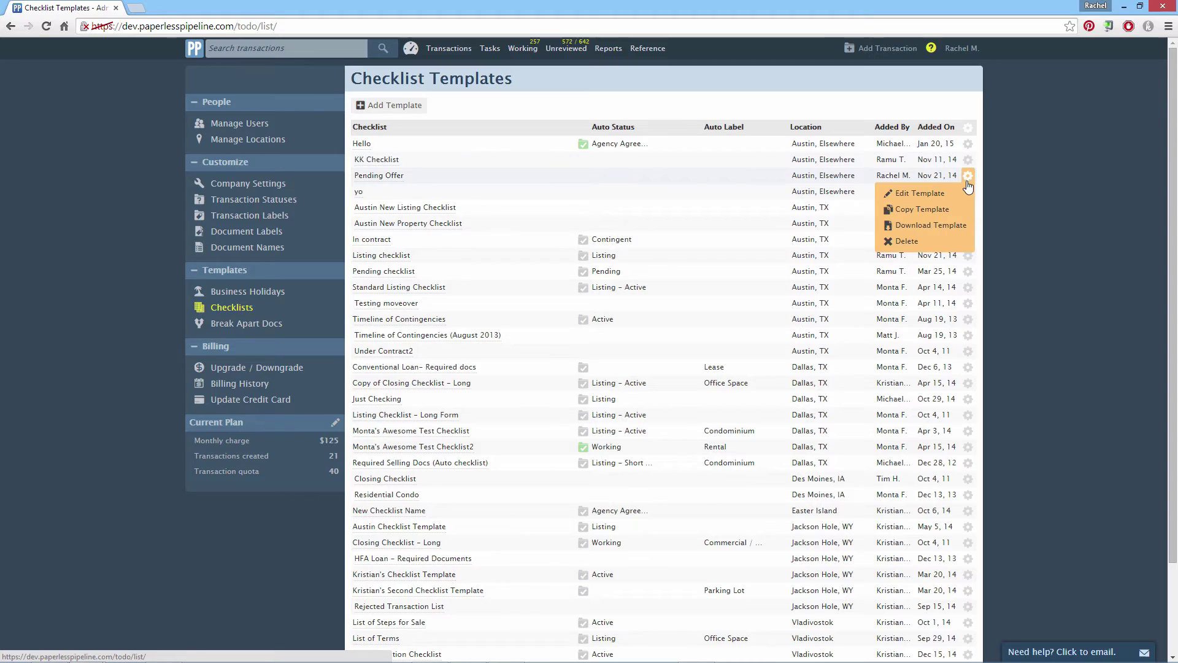
- Edit Pending Offer to auto-assign itself, triggered by the Pending status
left_click(960, 192)
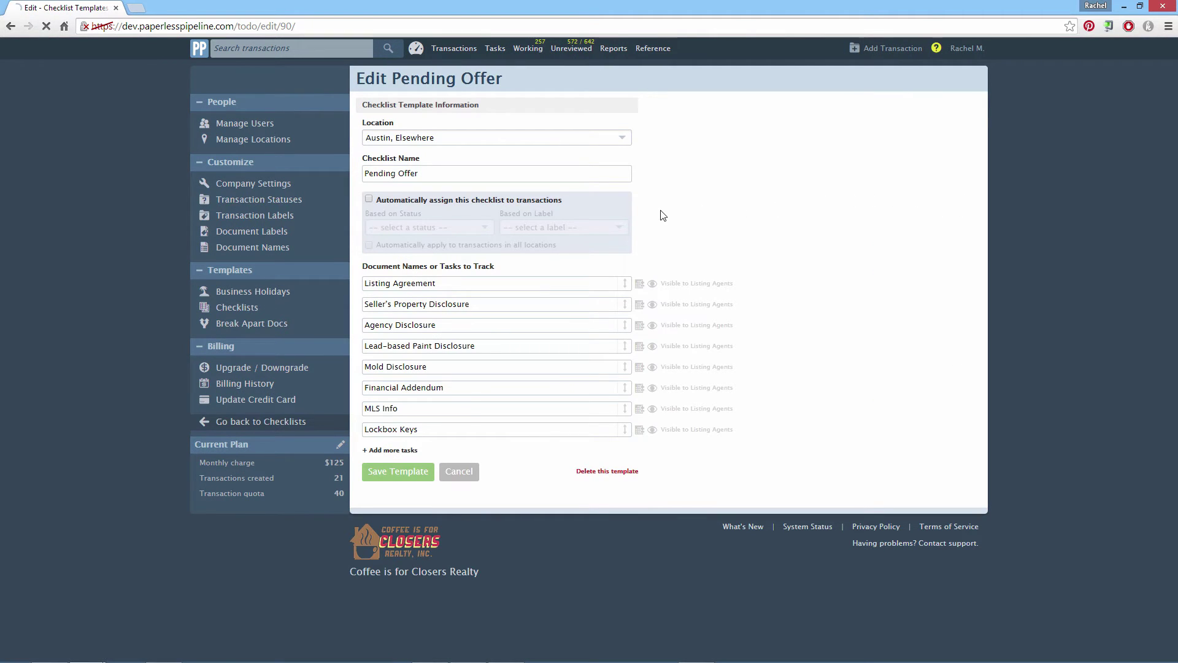
left_click(369, 201)
left_click(485, 228)
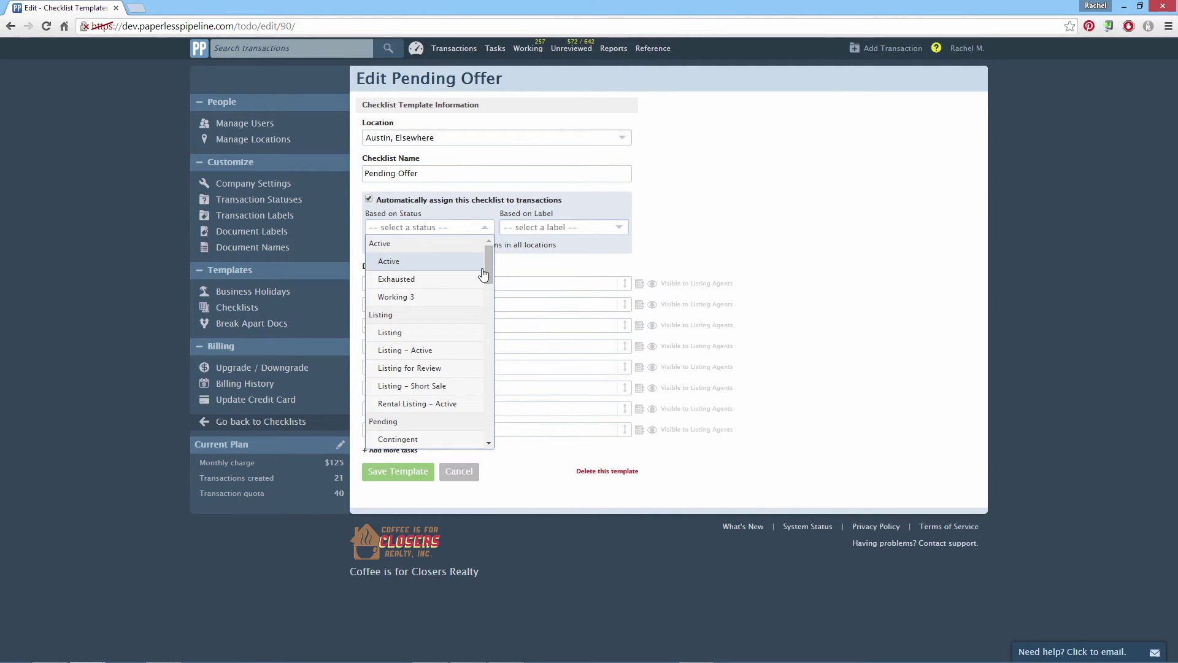
left_click_drag(484, 271, 484, 307)
left_click(458, 311)
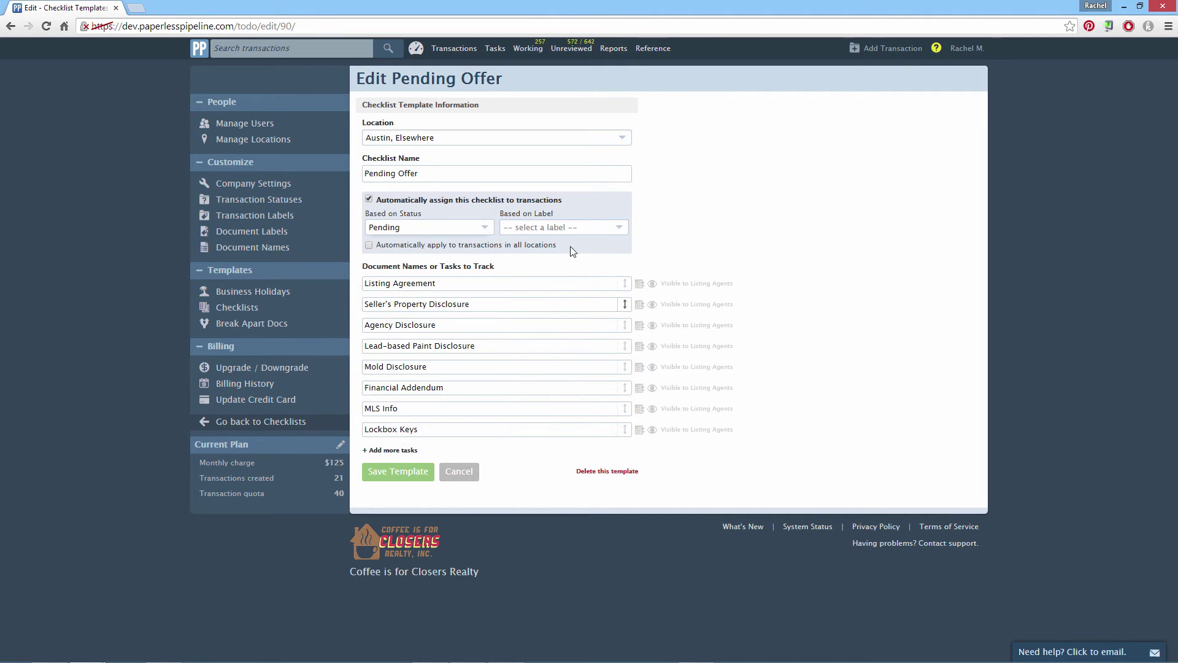
- Base it on the Residential label, save, and apply it to transactions in all locations
left_click(607, 231)
left_click_drag(623, 271, 612, 345)
left_click(585, 371)
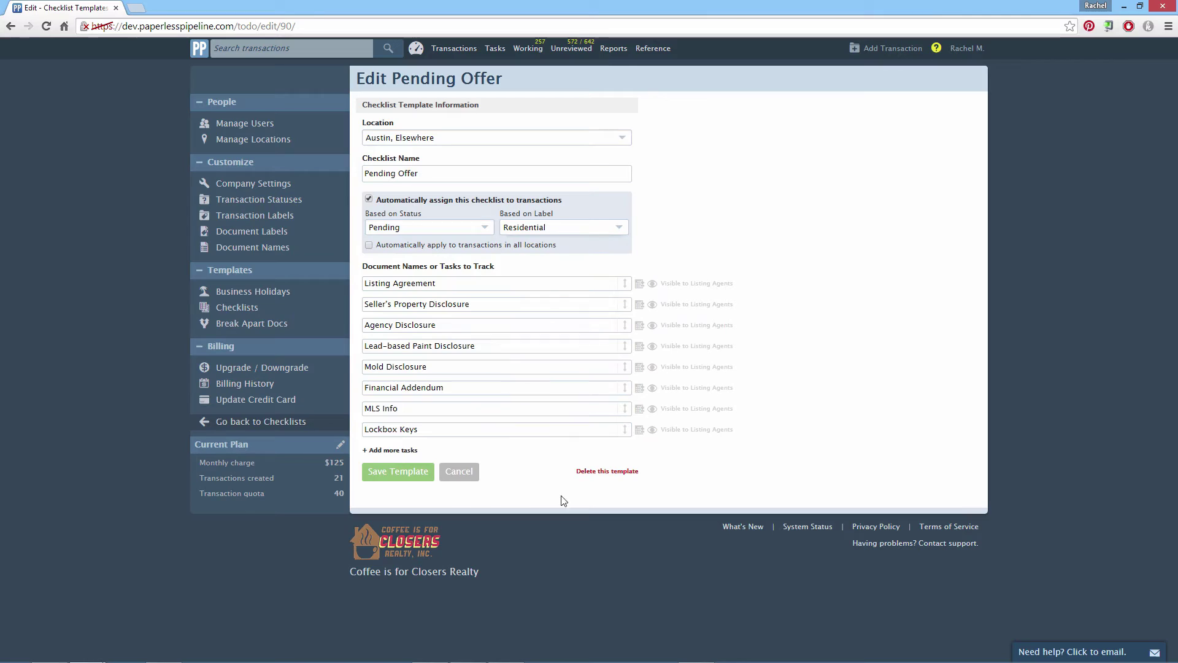
left_click(400, 481)
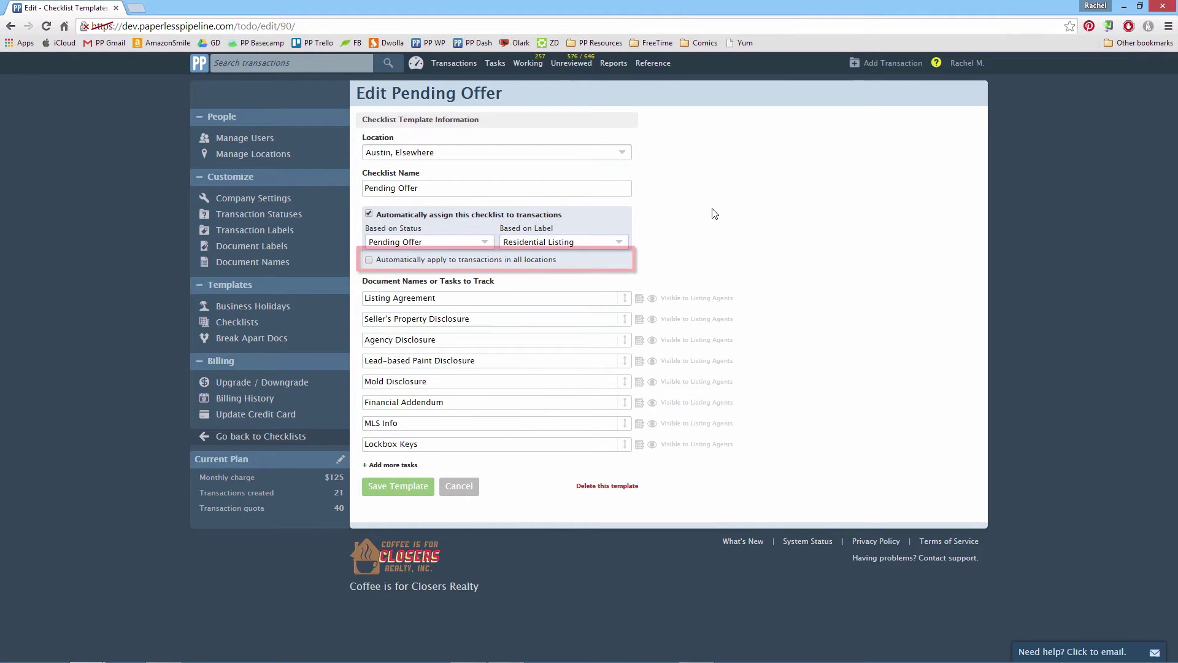
mouse_move(534, 265)
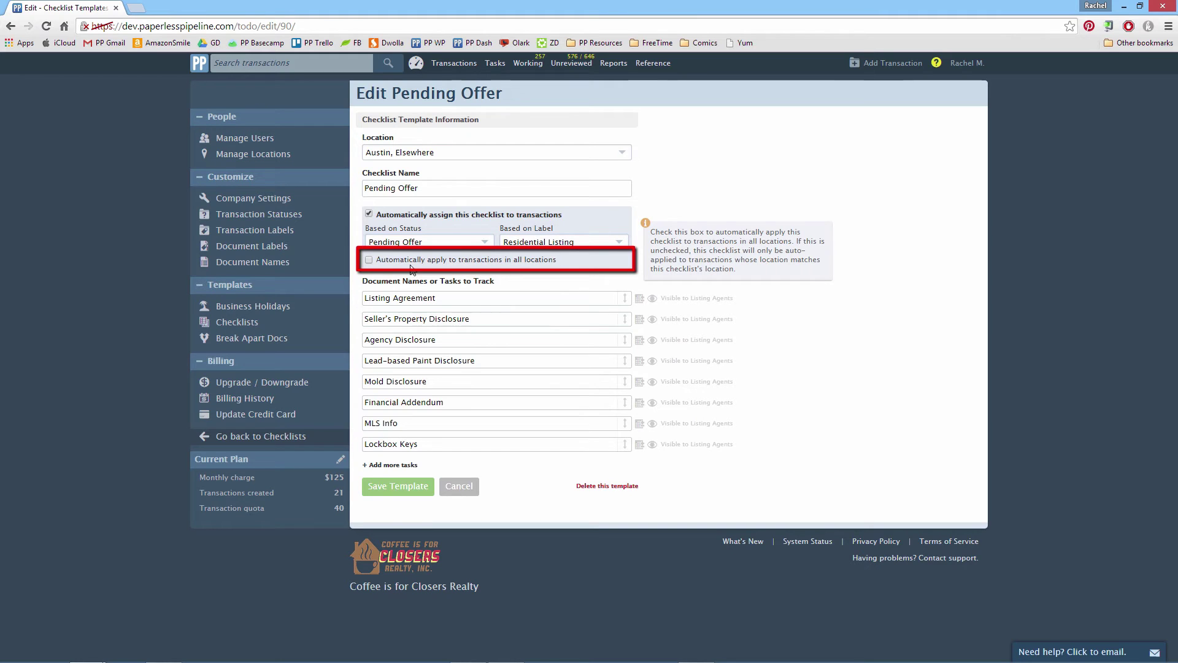
left_click(369, 263)
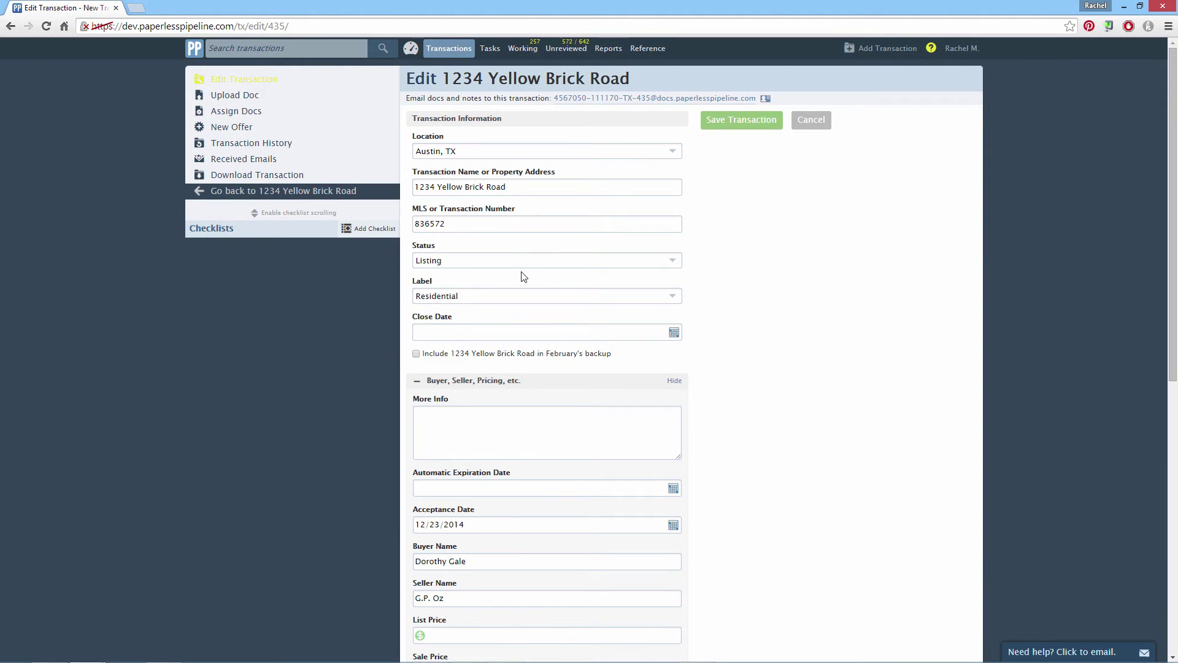
- Pick Pending in the transaction's Status dropdown and save the transaction
left_click(531, 264)
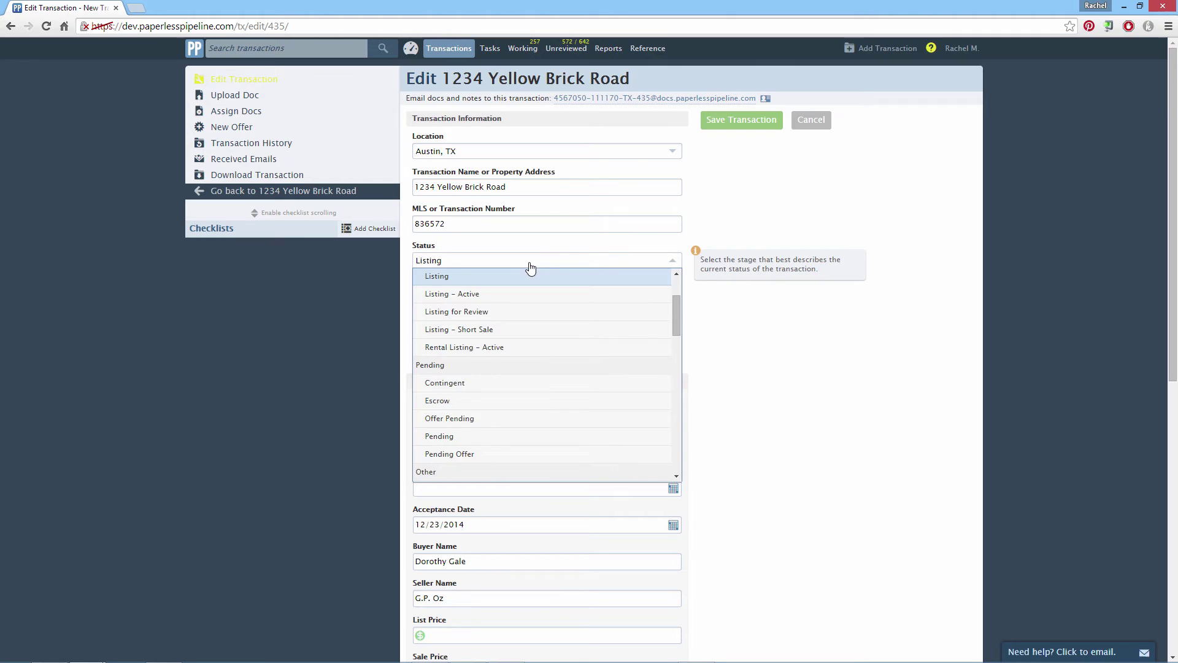
left_click(527, 437)
left_click(742, 121)
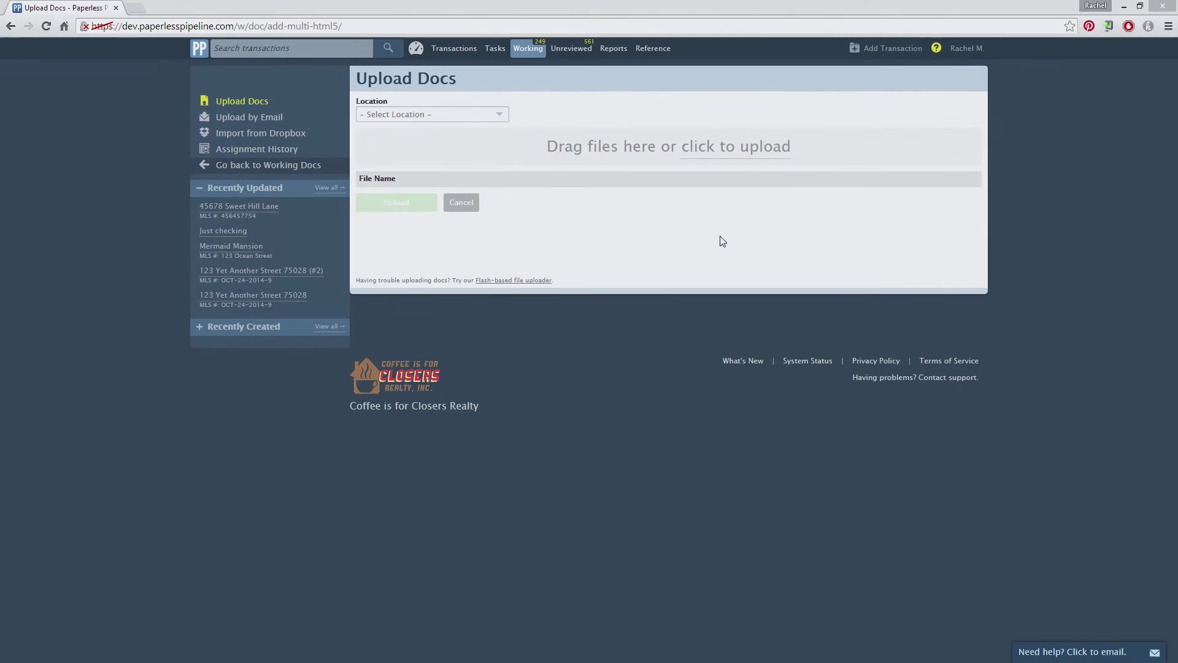
- Choose Addendum for Back-up Contract, Amendment to Contract and Buyer- Addendum for Sale of 2nd Property for upload
left_click(744, 163)
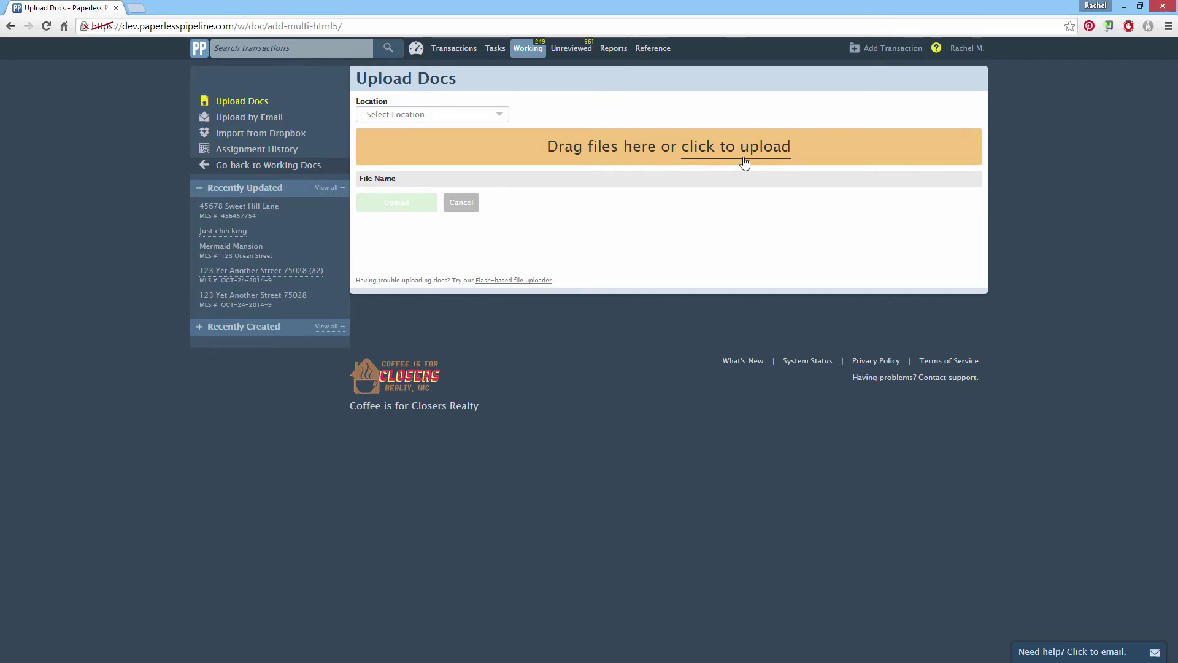
left_click(150, 89)
left_click(146, 100, "ctrl")
left_click(146, 113, "ctrl")
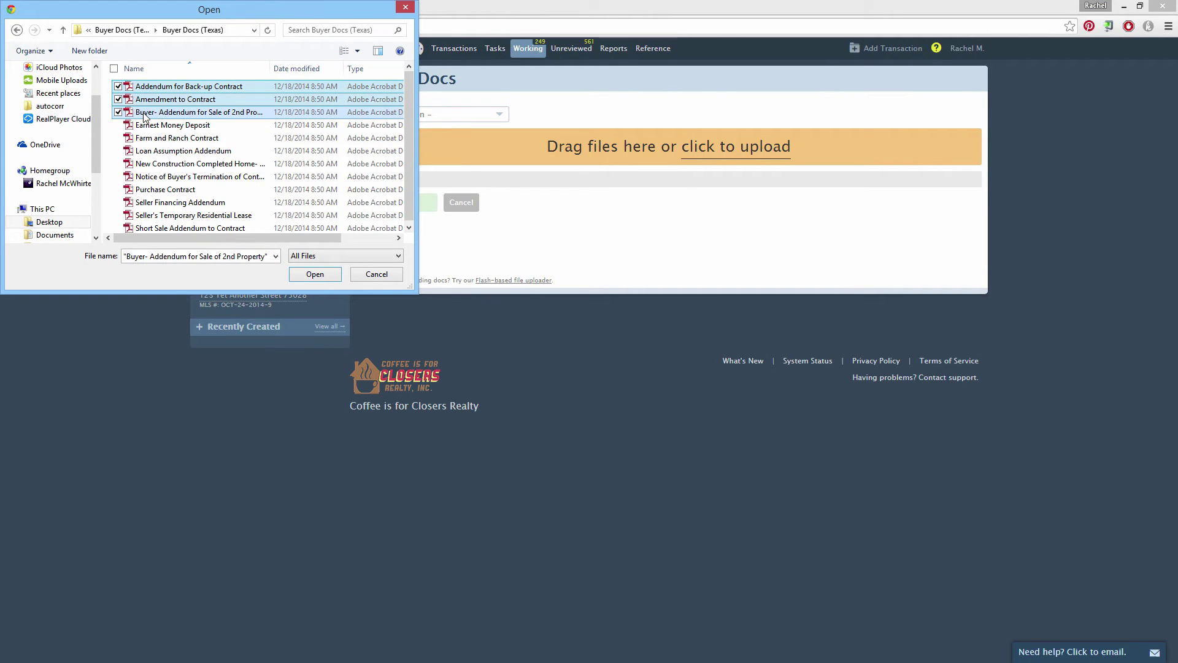
left_click(314, 274)
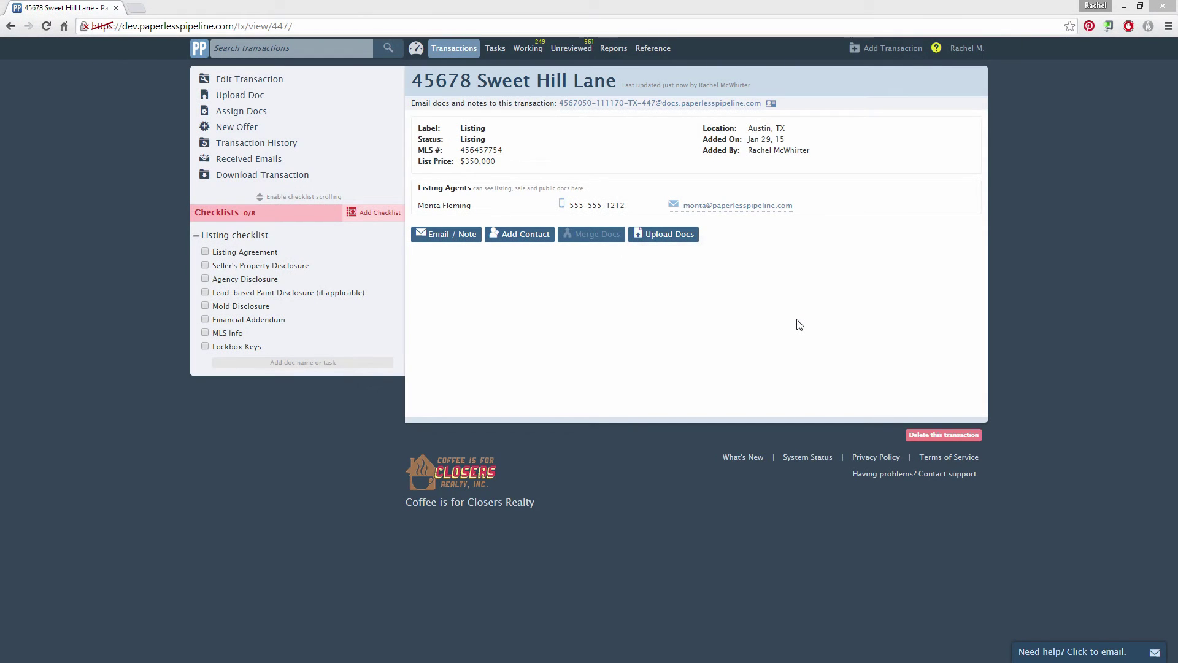
- Add four buyer PDFs, including Earnest Money Deposit, to the transaction's upload list
left_click(686, 240)
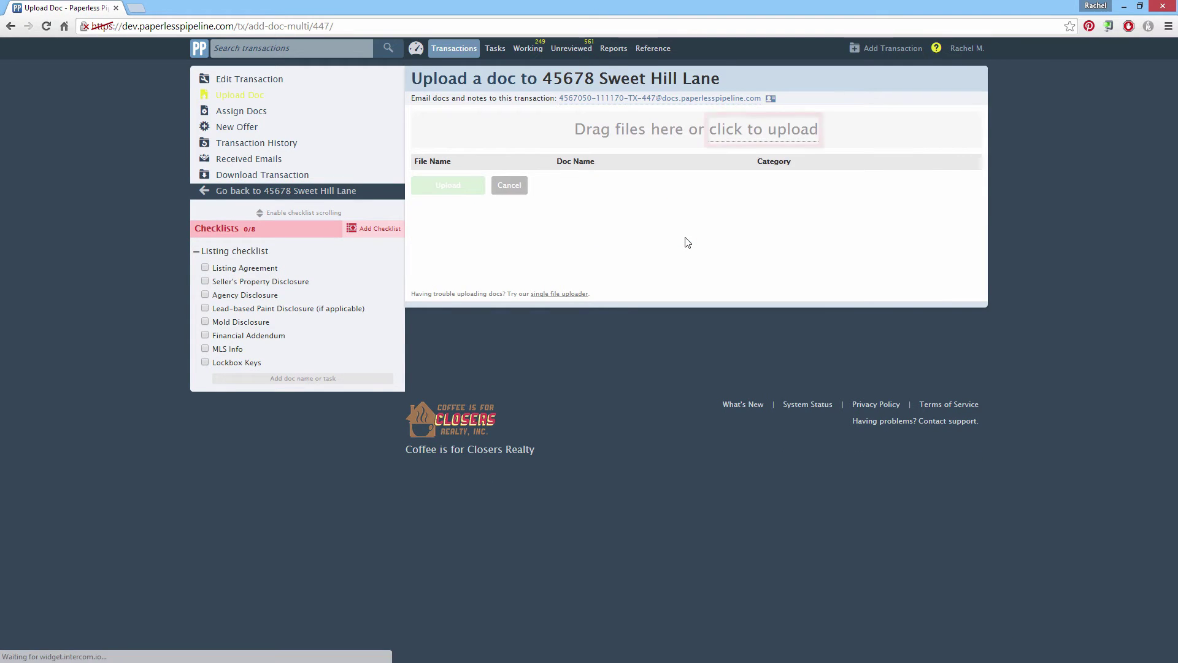
left_click(755, 152)
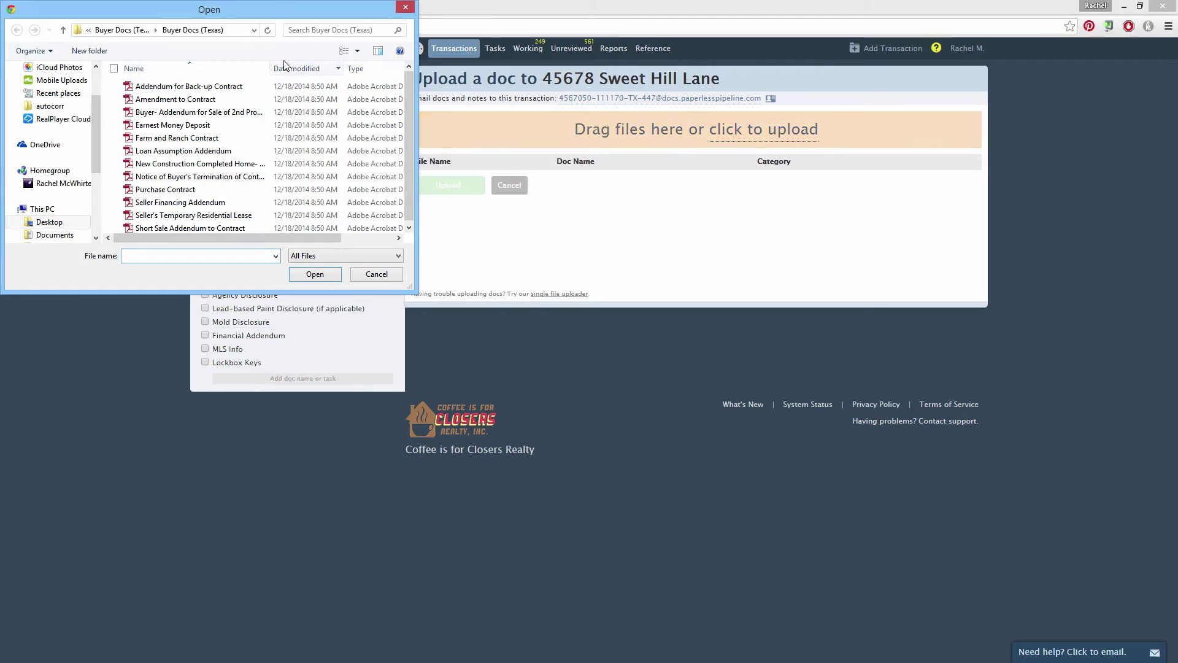
left_click(252, 89)
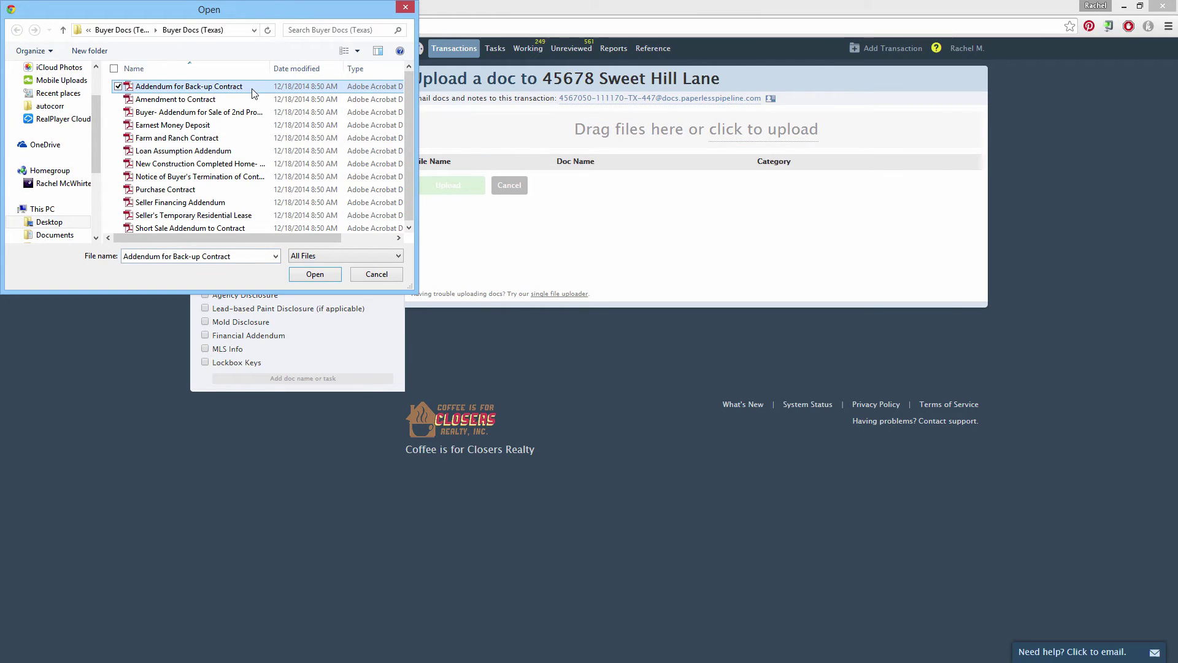
left_click(223, 101, "ctrl")
left_click(219, 114, "ctrl")
left_click(198, 127, "ctrl")
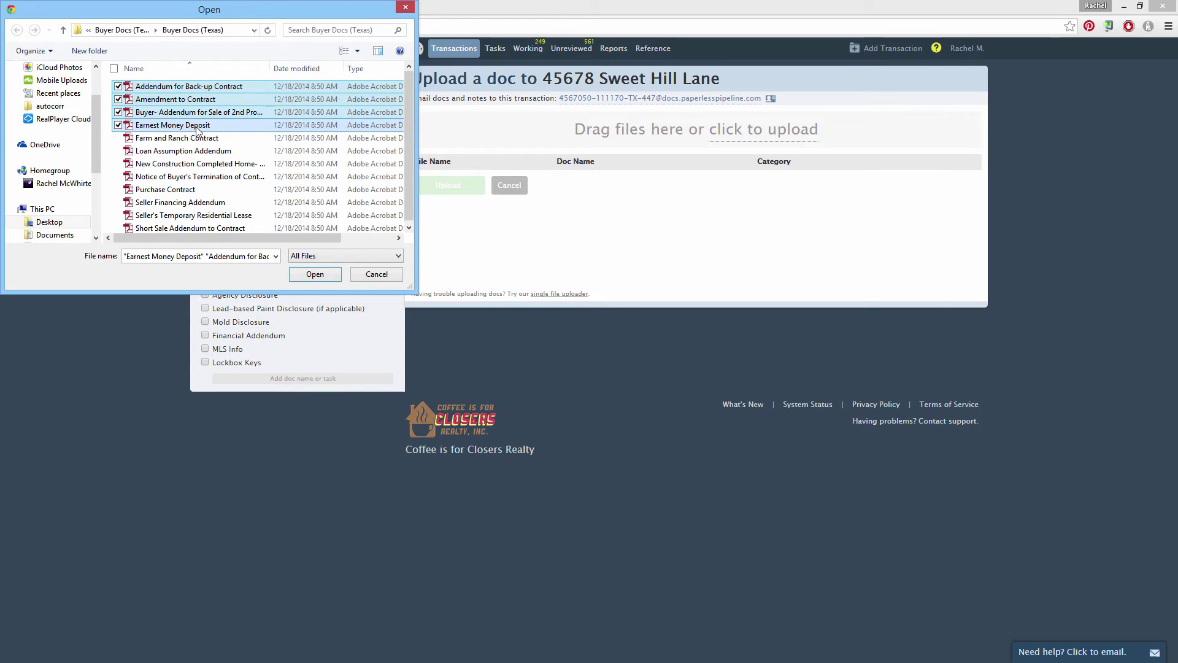
left_click(314, 275)
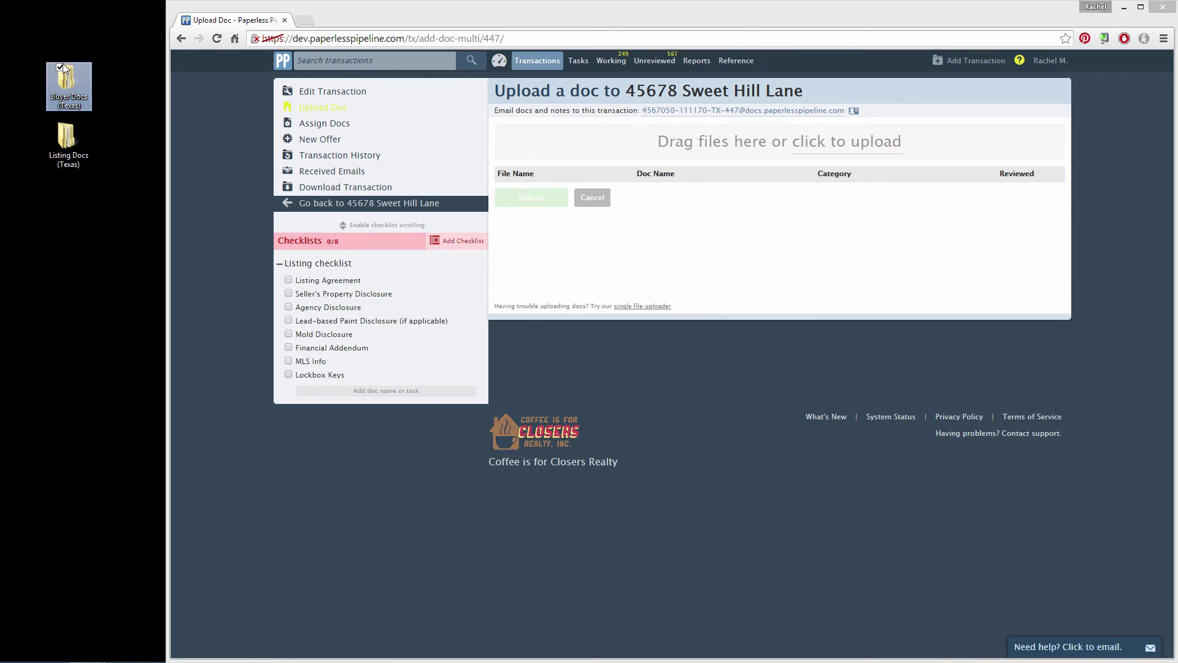
double_click(63, 64)
left_click(193, 318)
left_click_drag(193, 322, 823, 146)
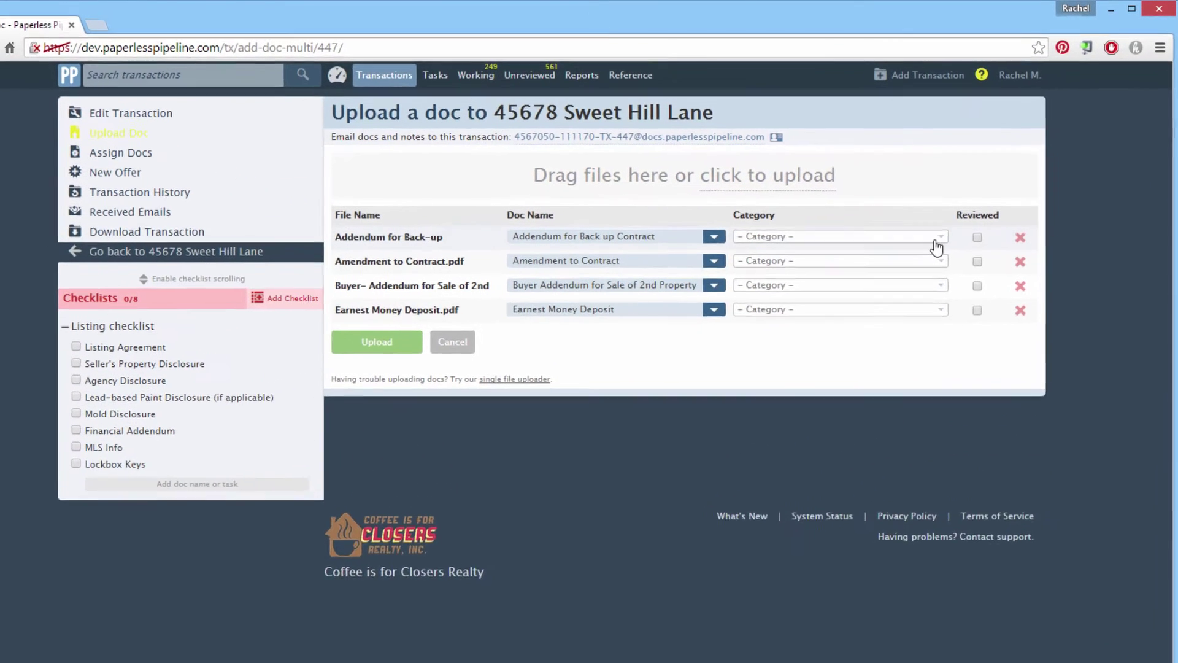
- Set all four documents' Category to Listing and upload them
left_click(979, 194)
left_click(902, 307)
left_click(924, 271)
left_click(899, 330)
left_click(926, 297)
left_click(823, 357)
left_click(825, 323)
left_click(880, 379)
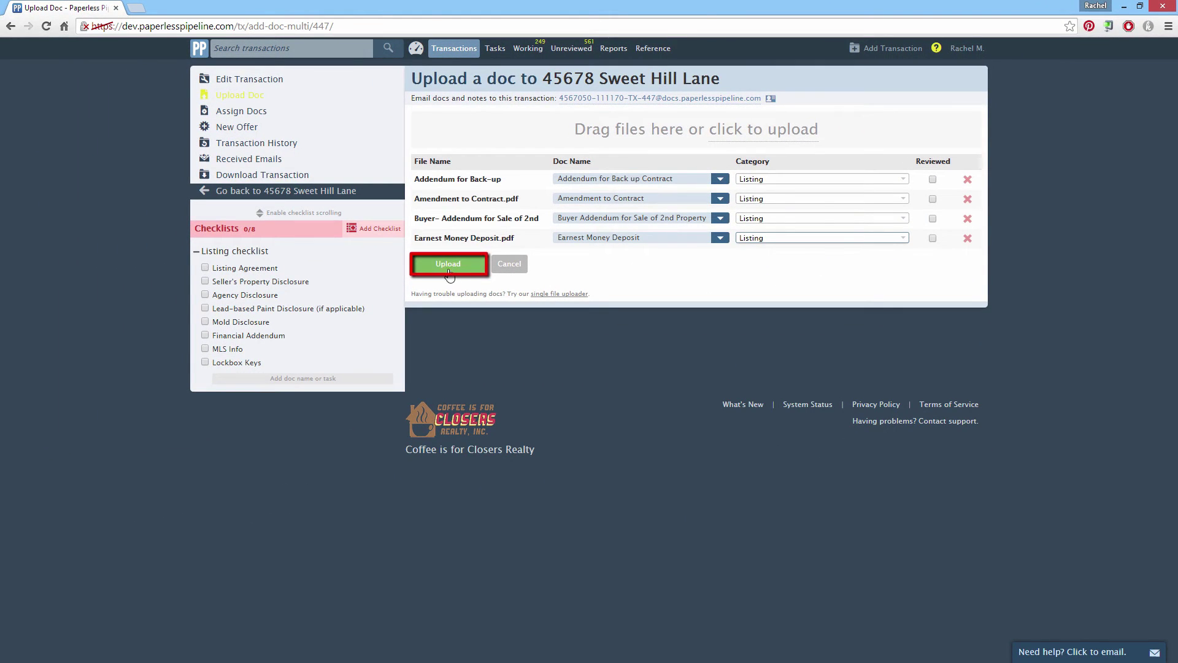
left_click(447, 270)
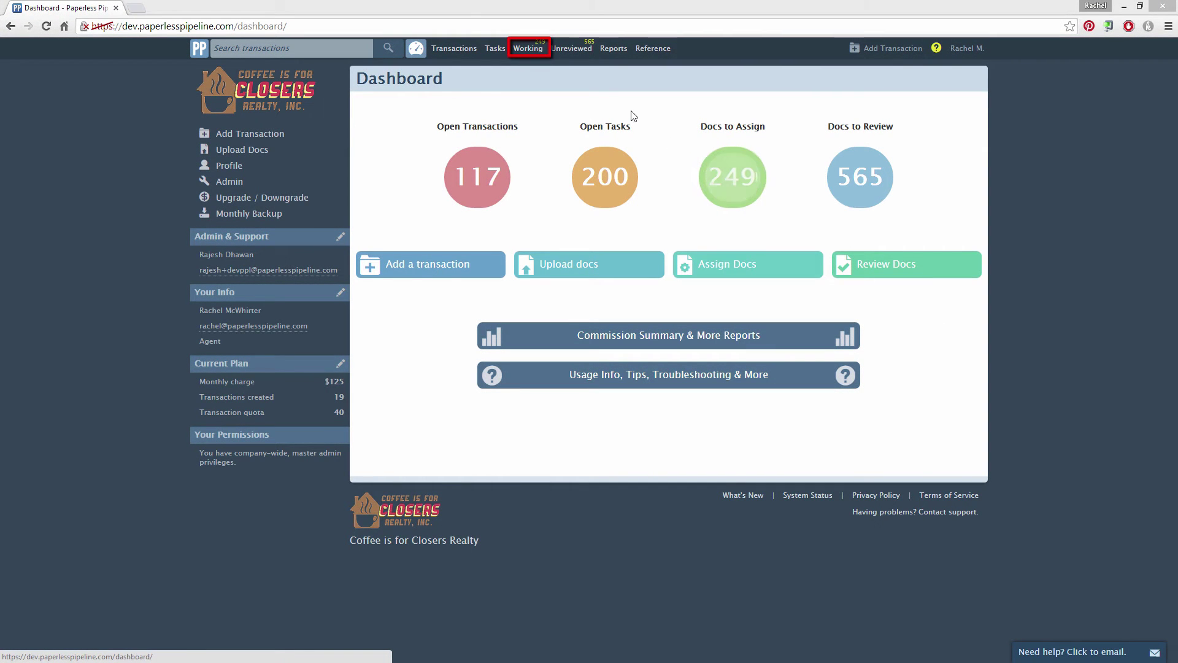
- Go to Working Docs from the top navigation bar
left_click(531, 49)
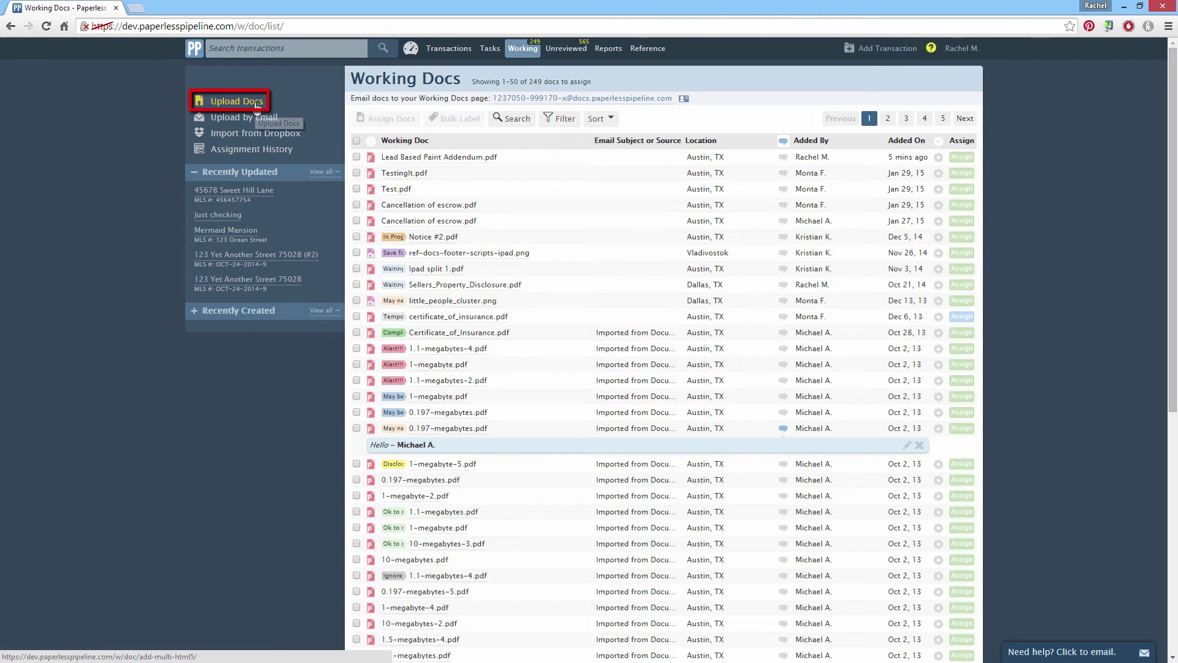
- Set the upload location to Austin, TX and add Addendum for Back-up Contract and Amendment to Contract
left_click(257, 106)
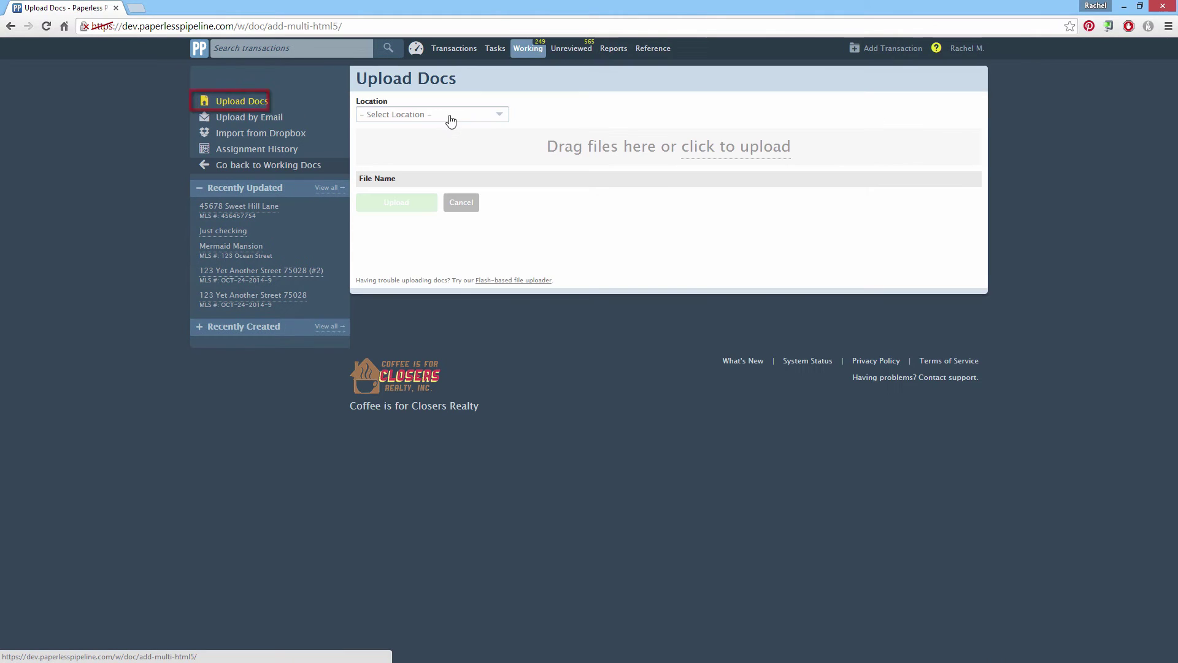
left_click(500, 119)
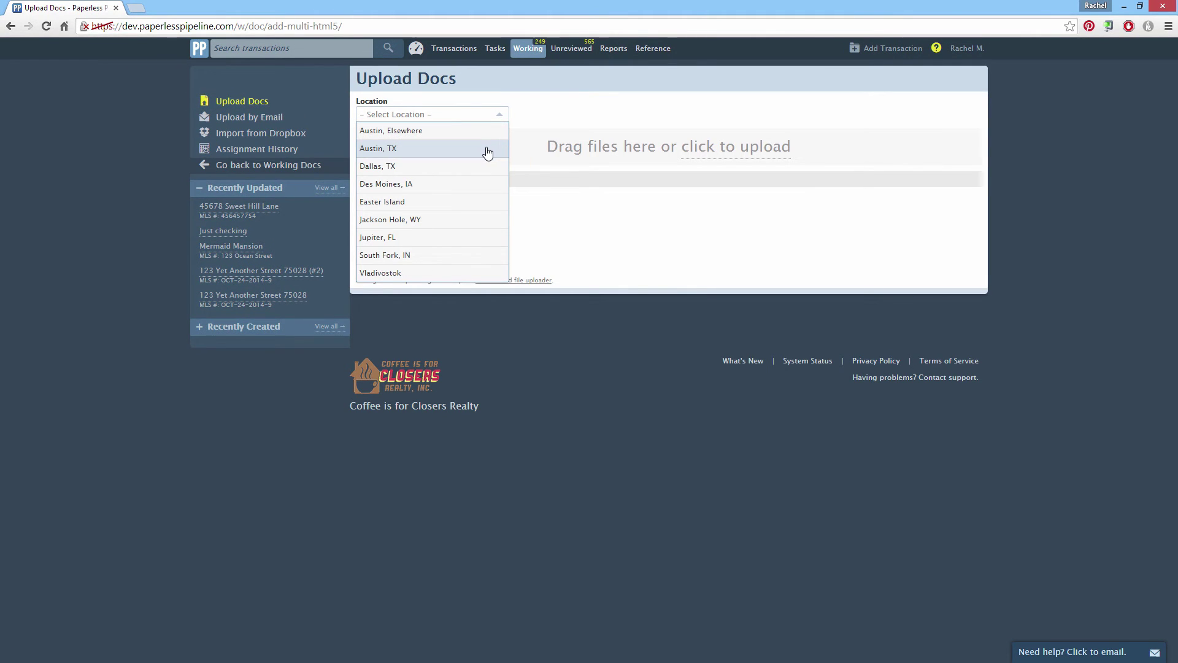
left_click(488, 150)
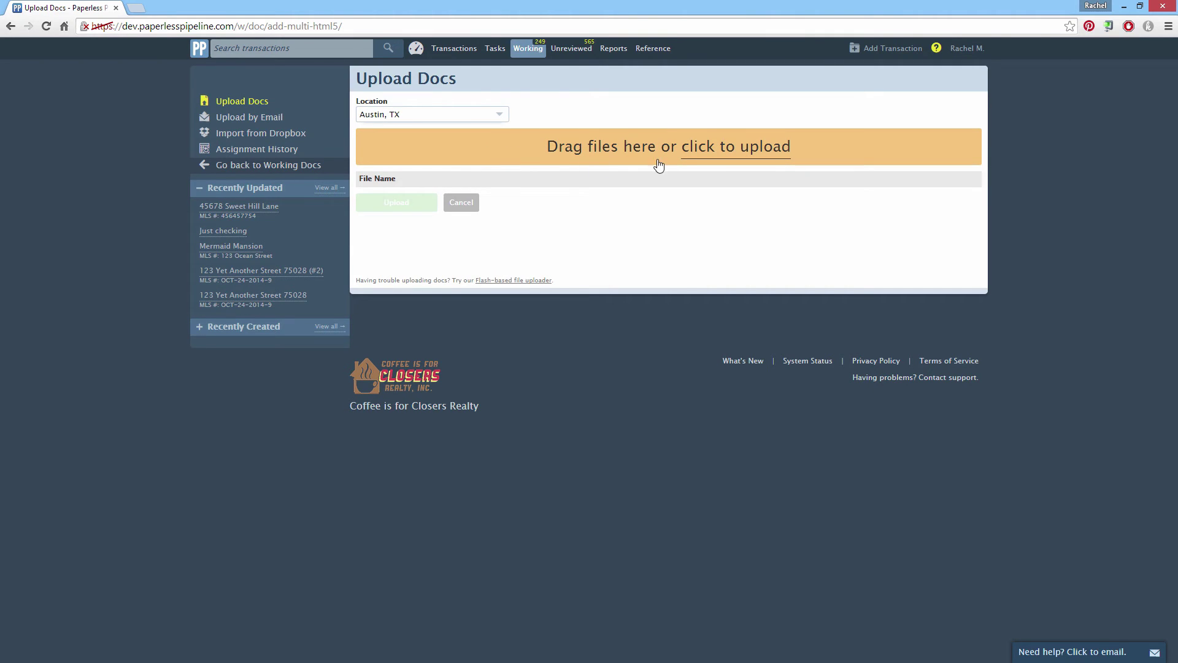
left_click(728, 158)
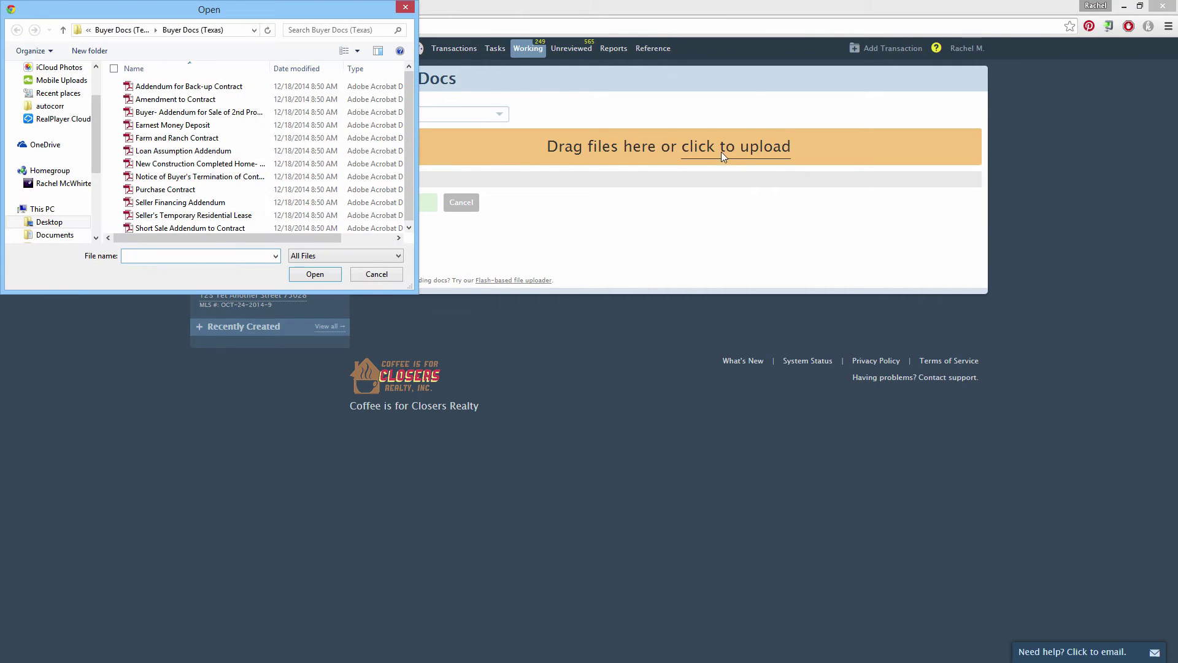
left_click(209, 89)
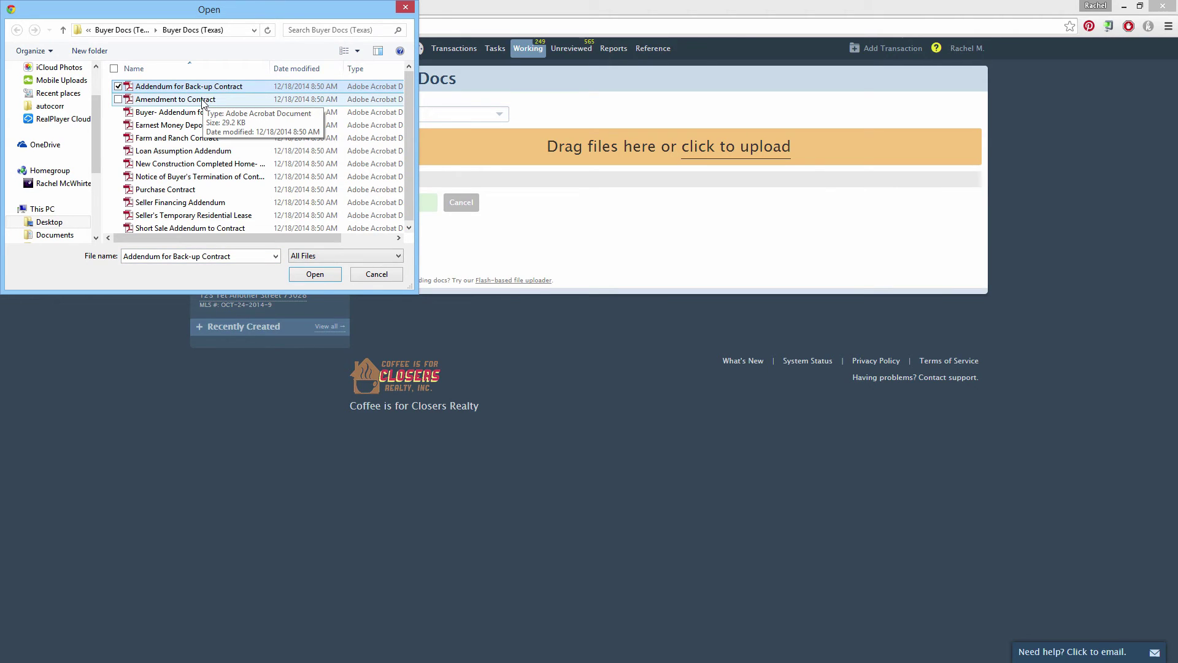
left_click(202, 103, "ctrl")
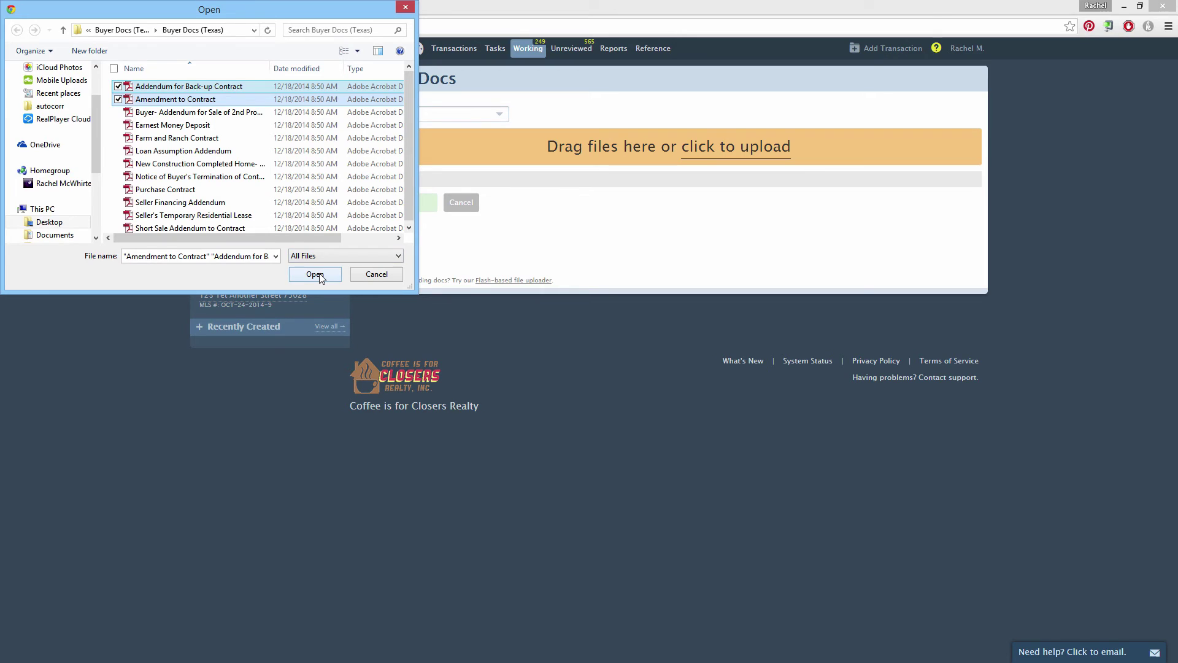
left_click(316, 274)
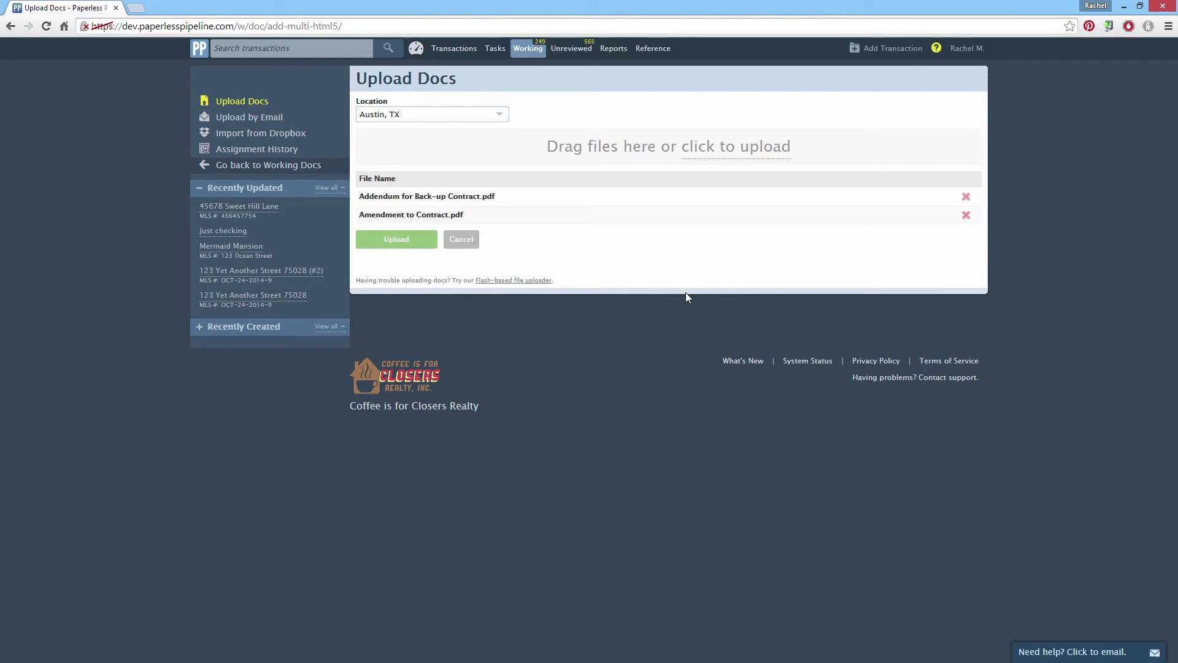
- Drag in Earnest Money Deposit and the 2nd-property addendum, then upload all four files
left_click(1139, 6)
left_click(196, 343)
left_click(202, 356, "ctrl")
left_click_drag(206, 356, 806, 162)
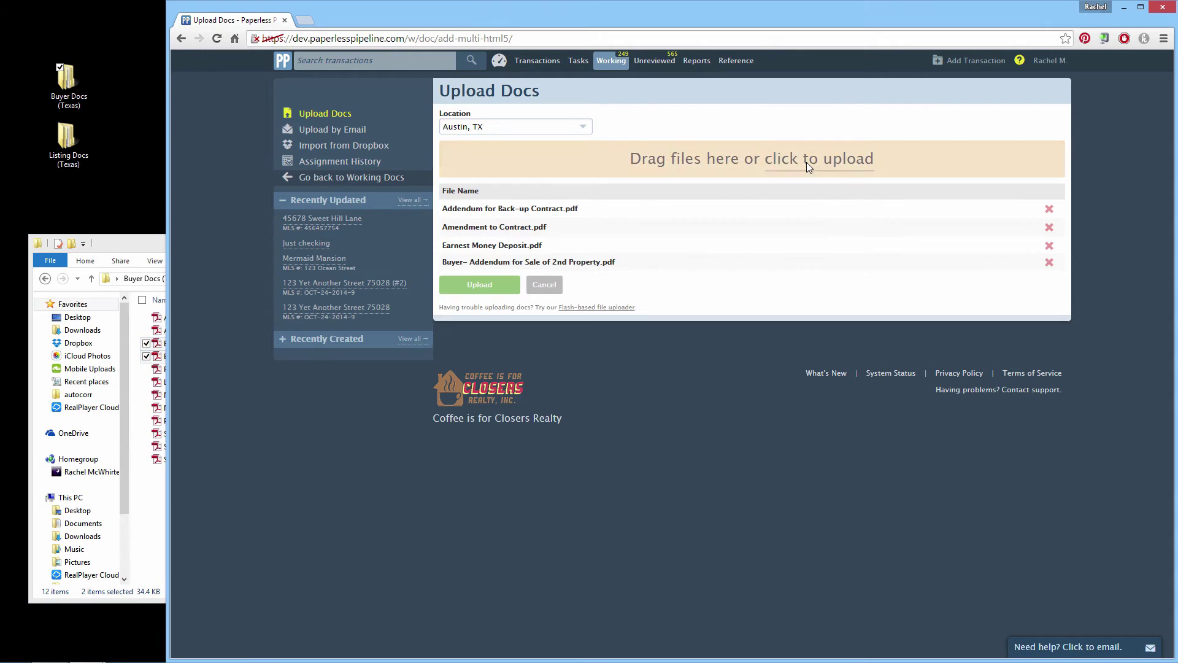
left_click(483, 291)
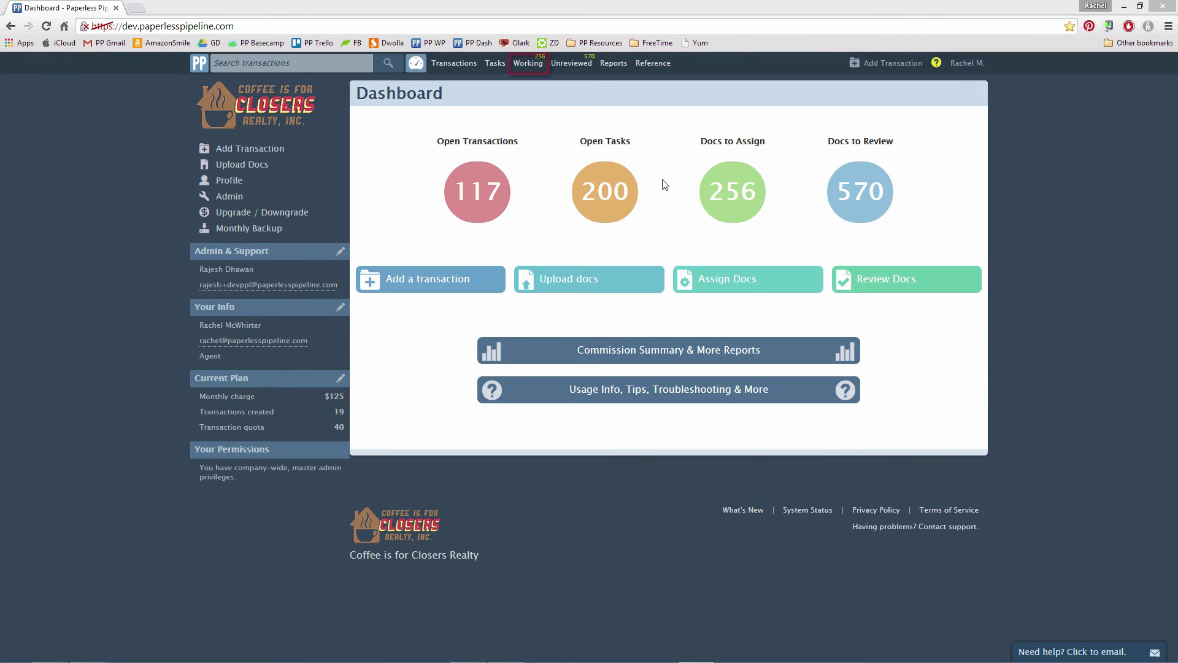
- Open Working Docs and start assigning Inspection Report.pdf
left_click(529, 64)
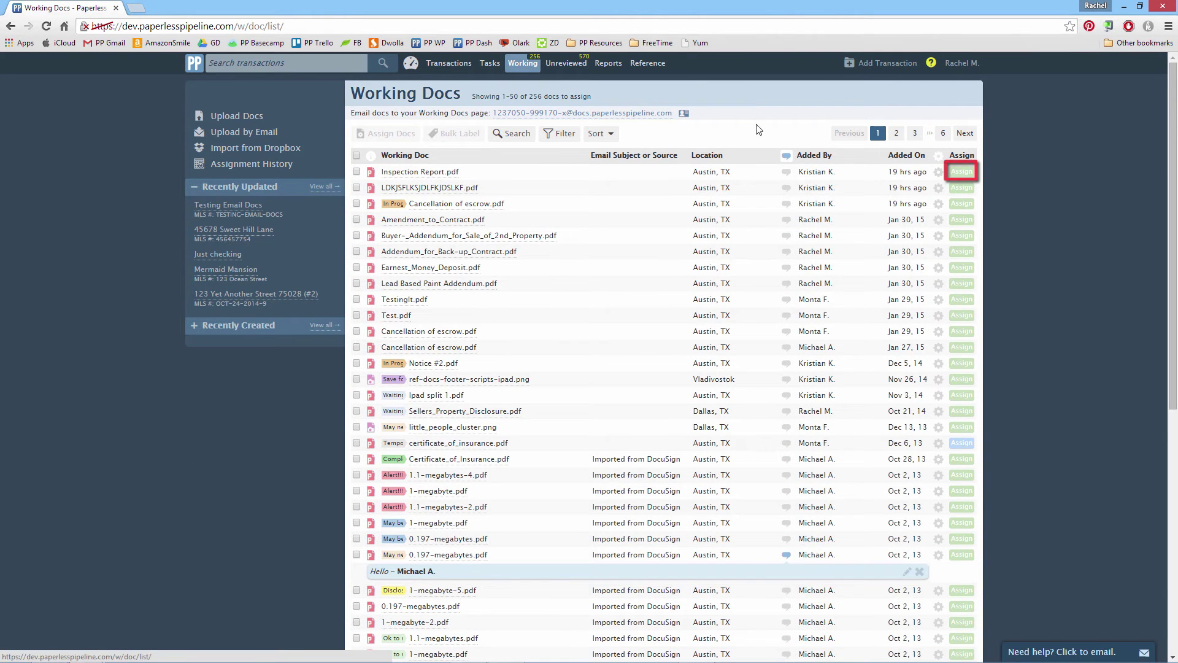
left_click(962, 172)
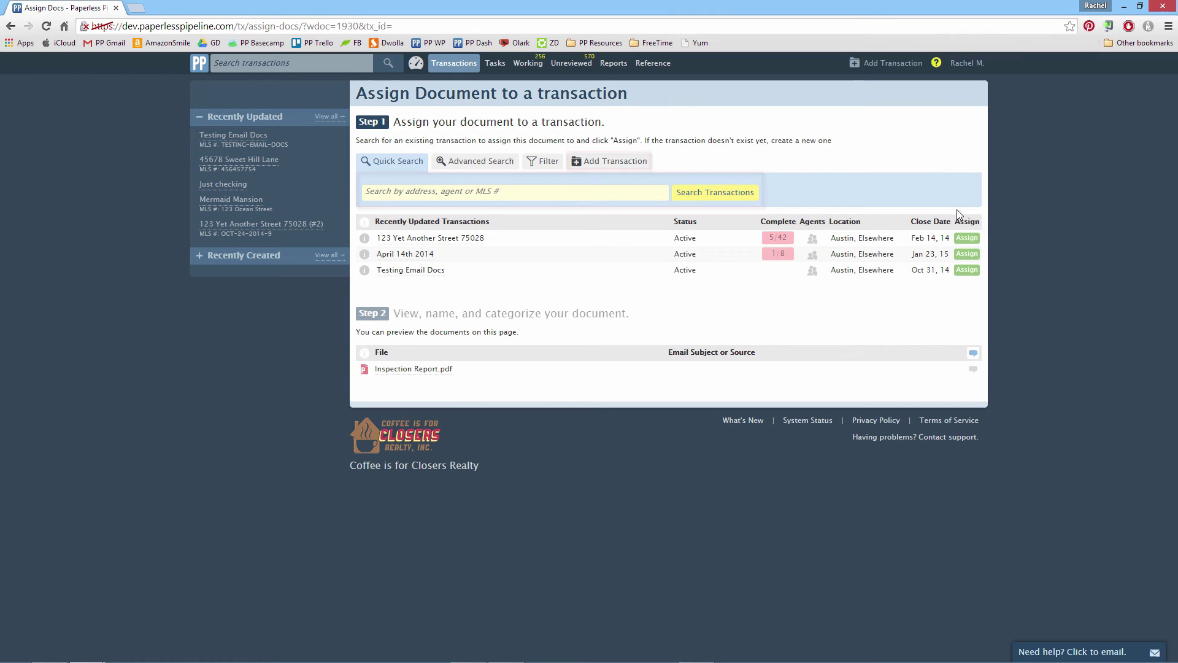
- Assign the PDF to 123 Yet Another Street 75028, named Inspection Report (#2), category Listing
left_click(967, 239)
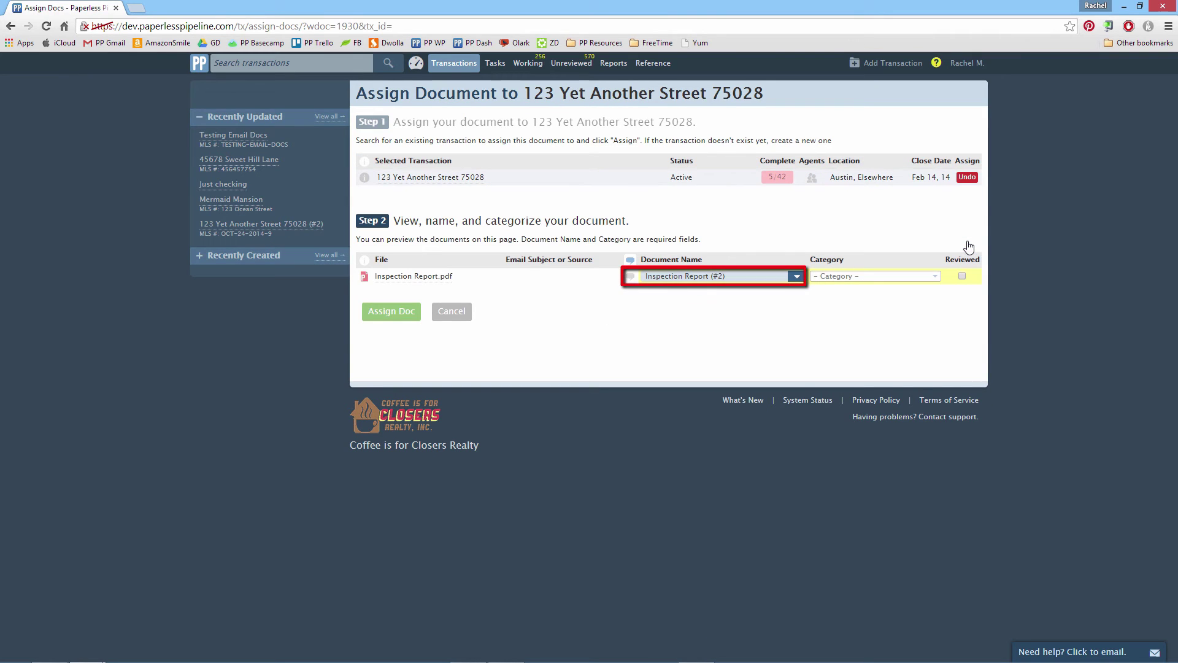
left_click(801, 277)
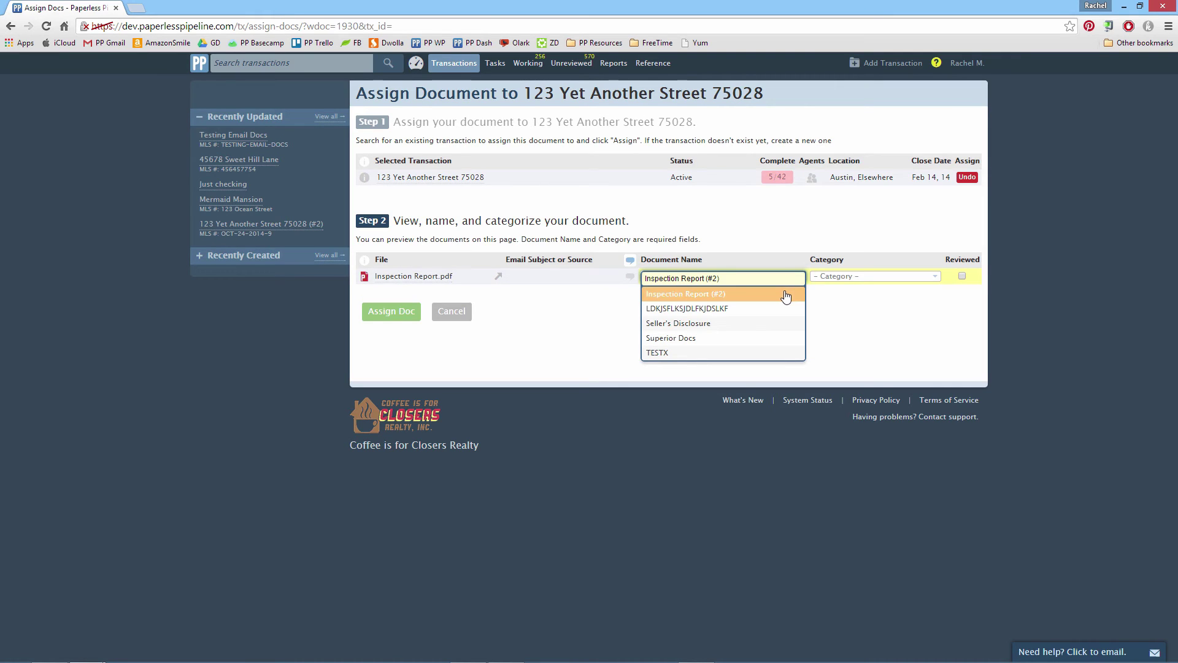
left_click(790, 294)
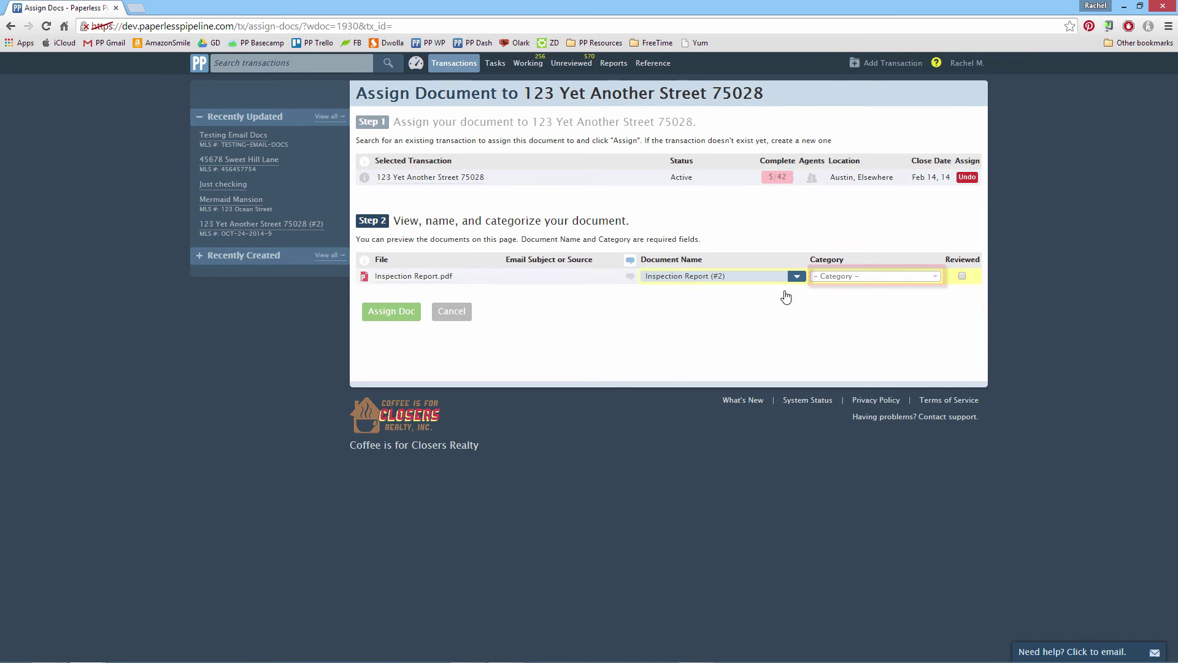
left_click(934, 280)
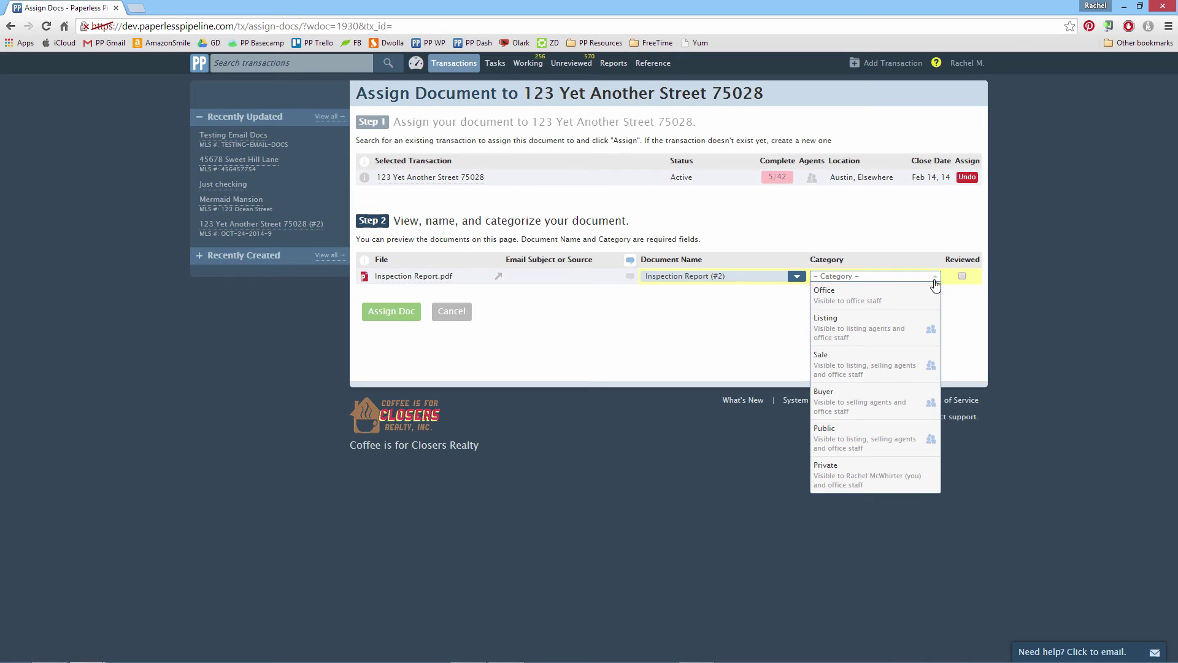
left_click(923, 325)
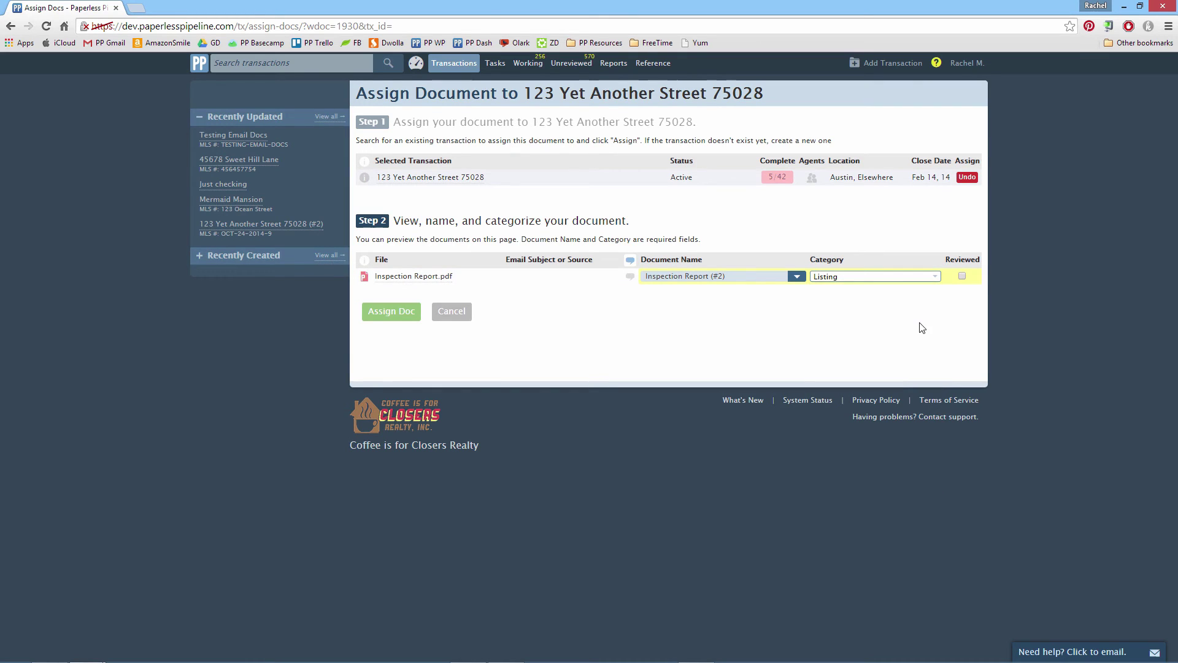
left_click(392, 316)
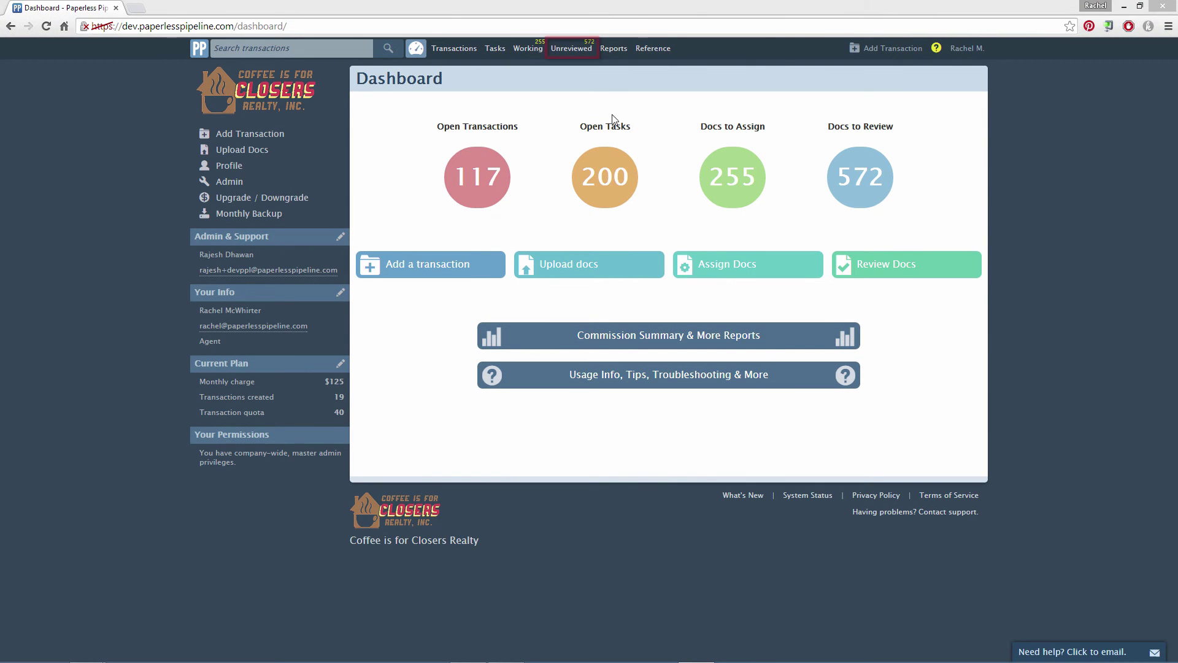
- Comment 'Please get signatures for this doc and resubmit.' on Inspection Report (#2) in Unreviewed Docs
left_click(573, 49)
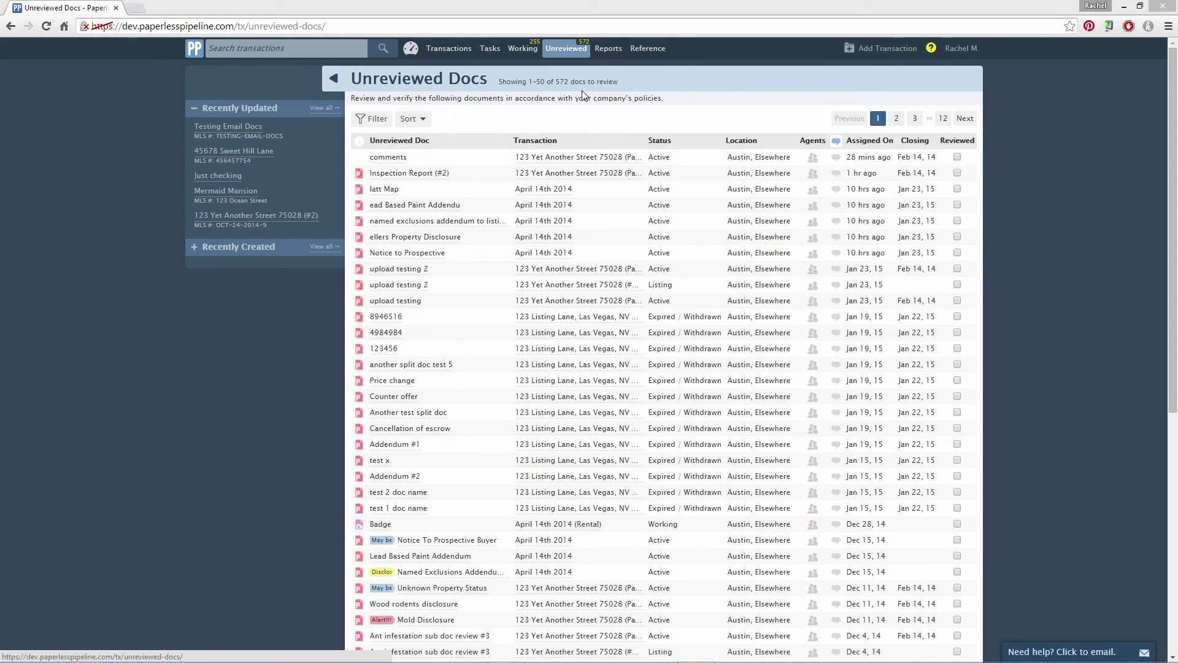
left_click(409, 174)
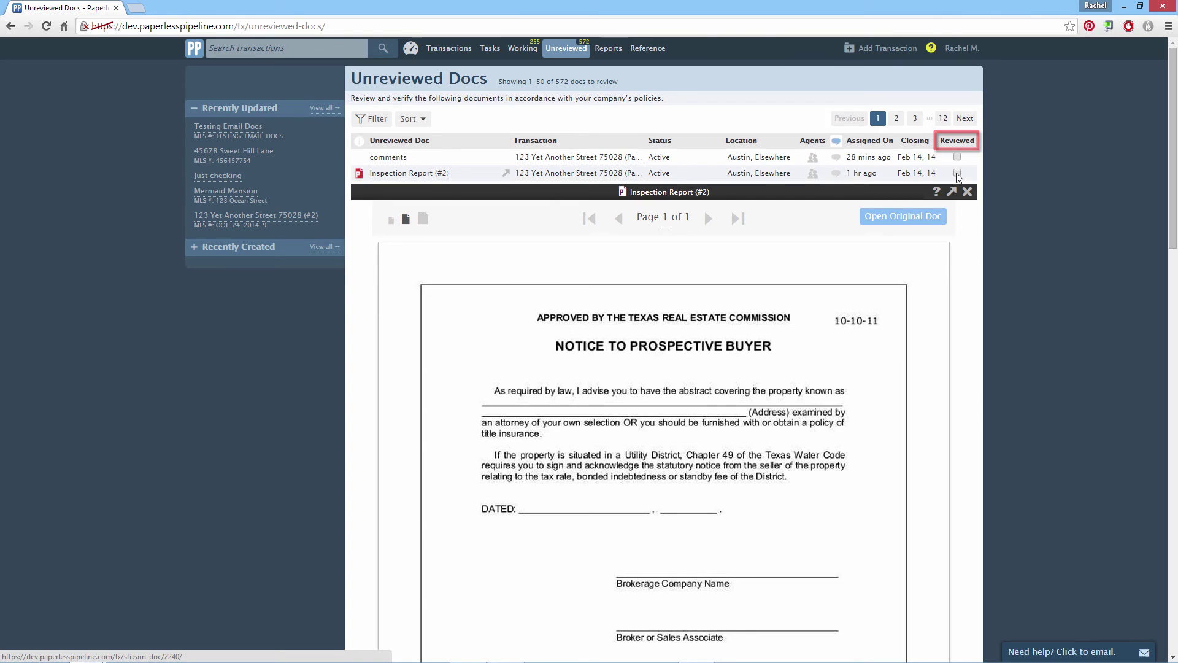
left_click(836, 173)
type("Please get signatures for this doc and resubmit. Thank you!")
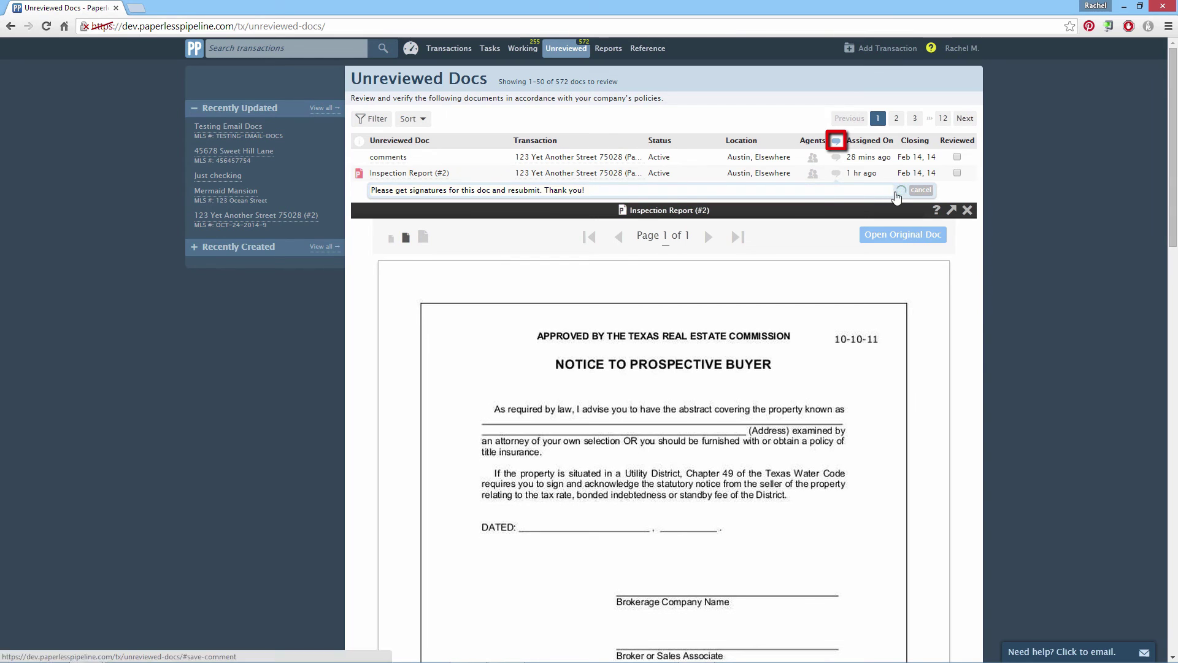
left_click(897, 189)
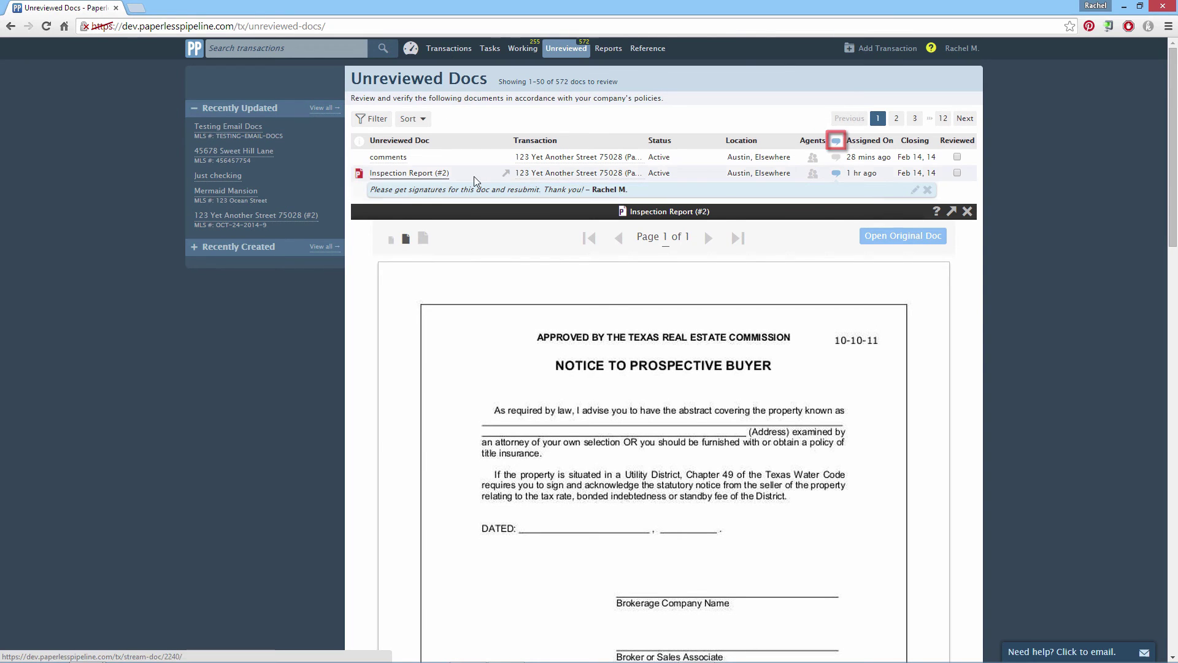
left_click(561, 178)
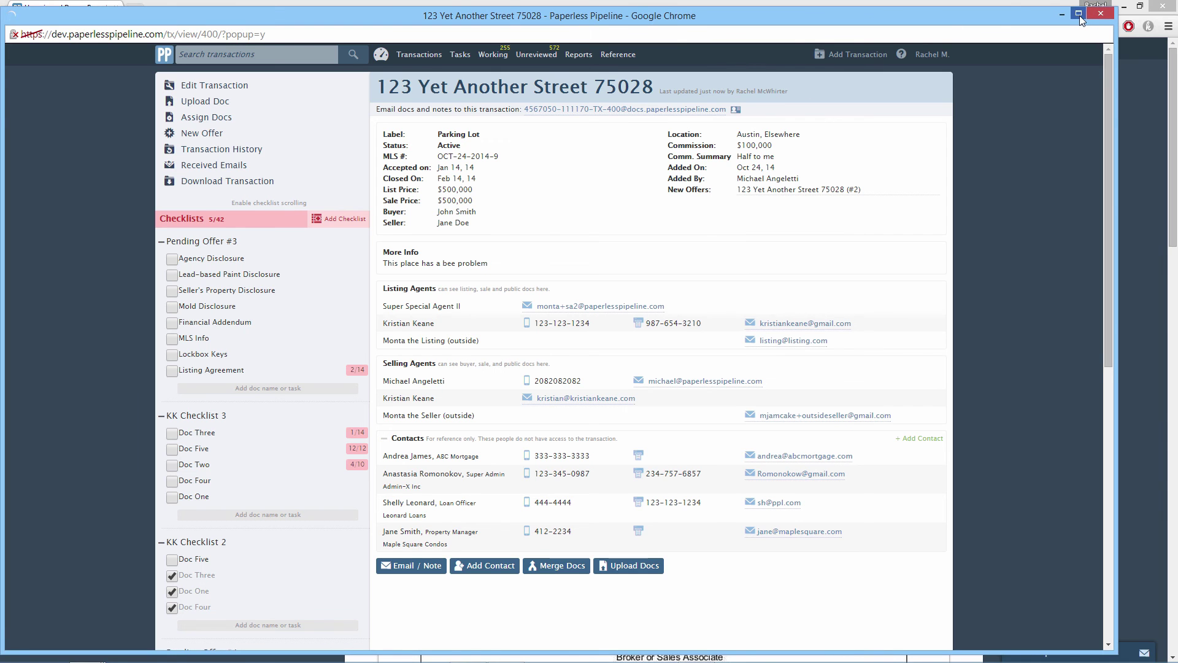
- Maximize the transaction window, preview Inspection Report (#2) under Listing Docs, then close the window
left_click(1079, 14)
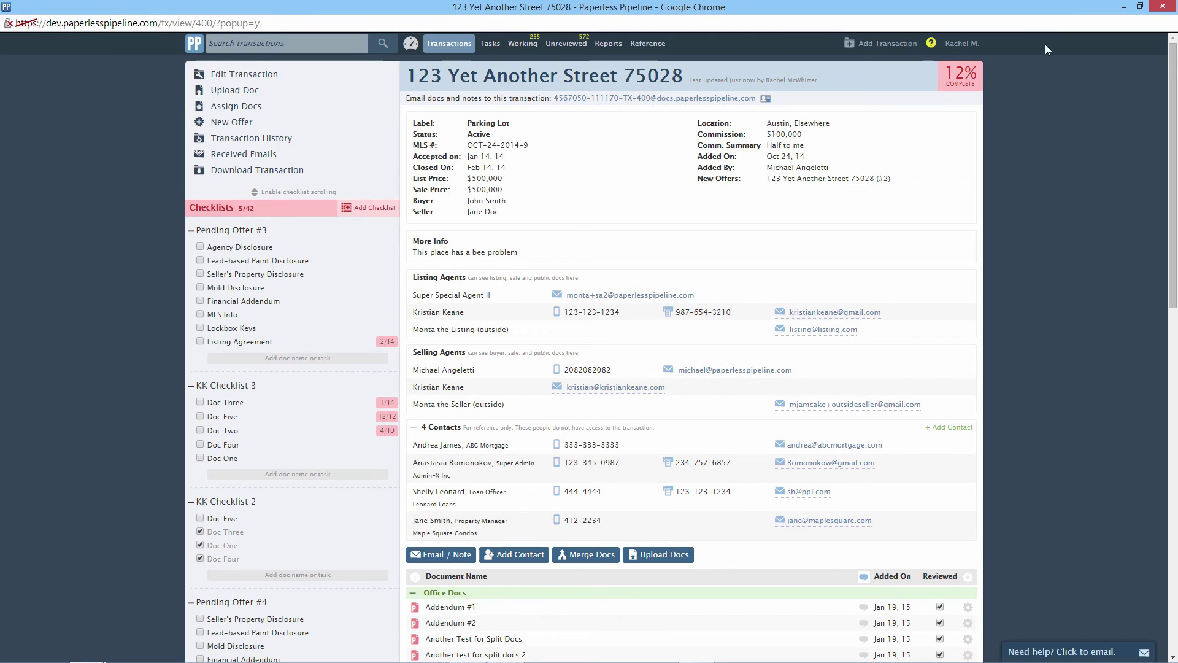
scroll(740, 227, "down", 4)
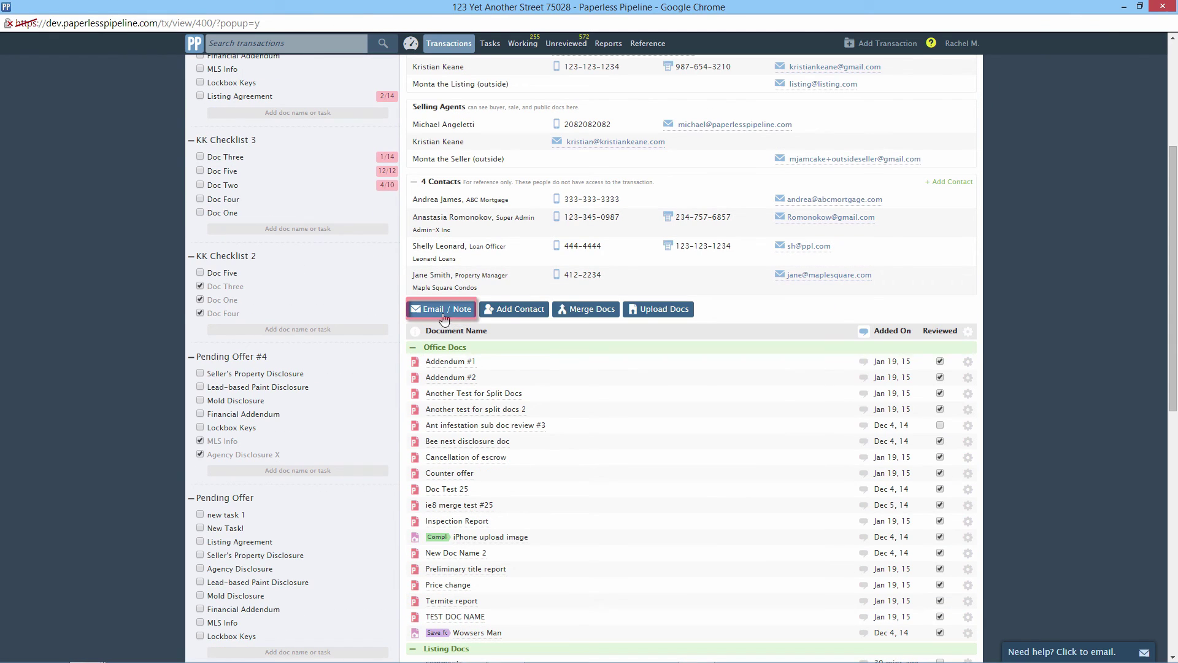
left_click(443, 310)
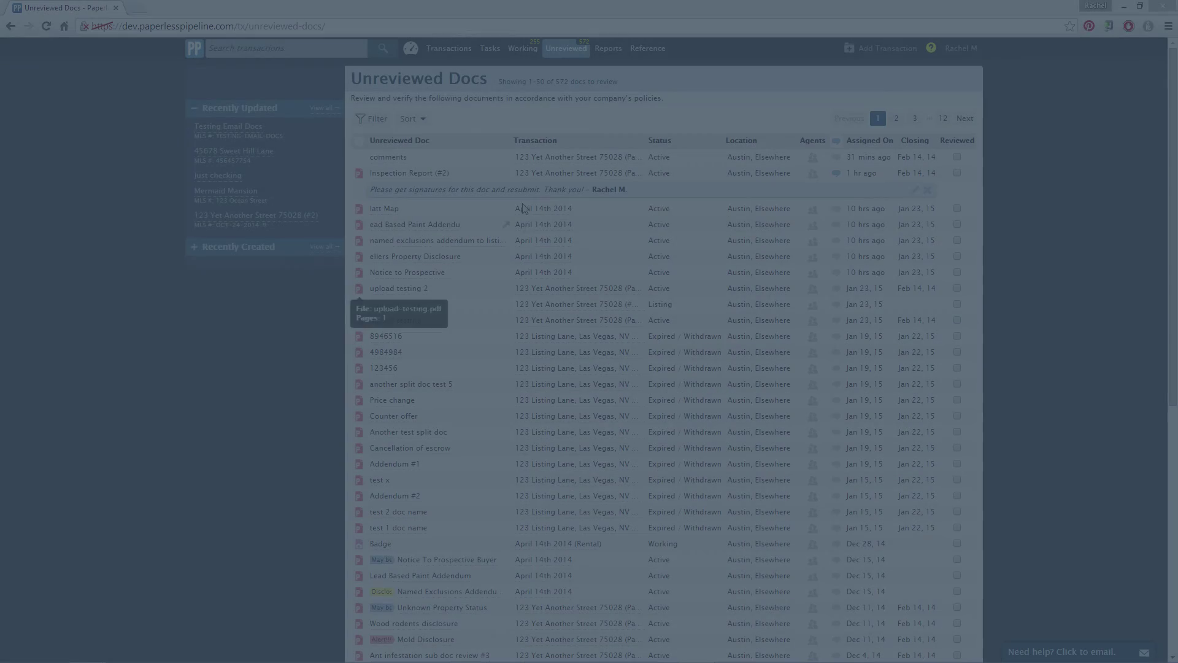
left_click(571, 174)
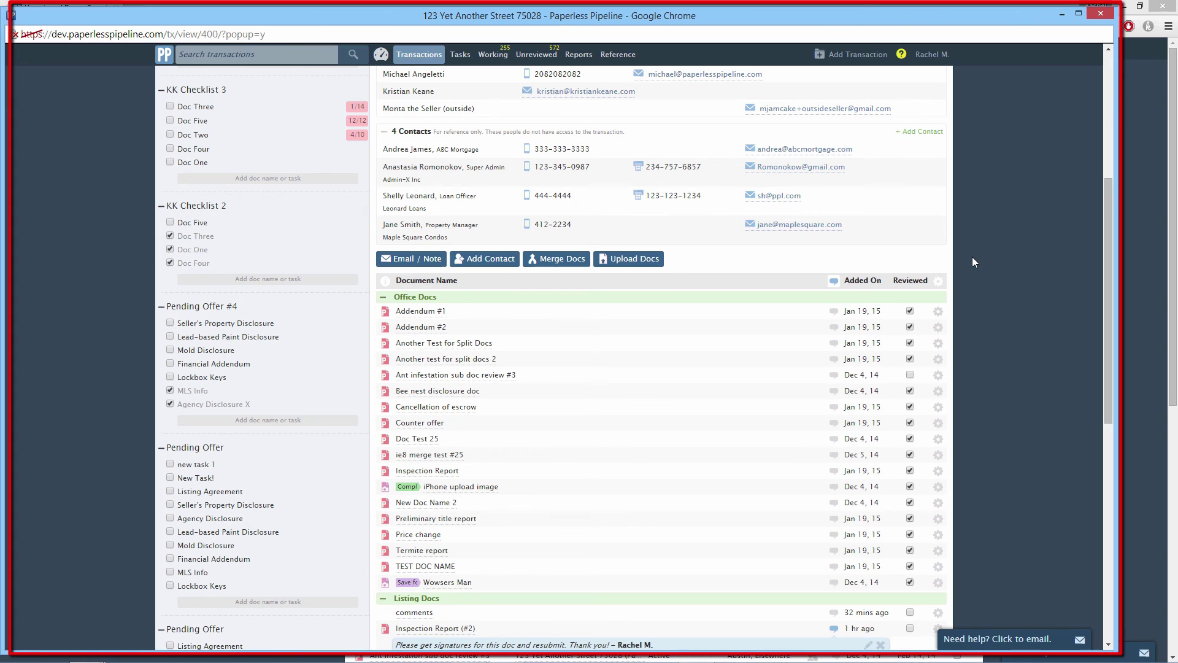
scroll(972, 256, "down", 1)
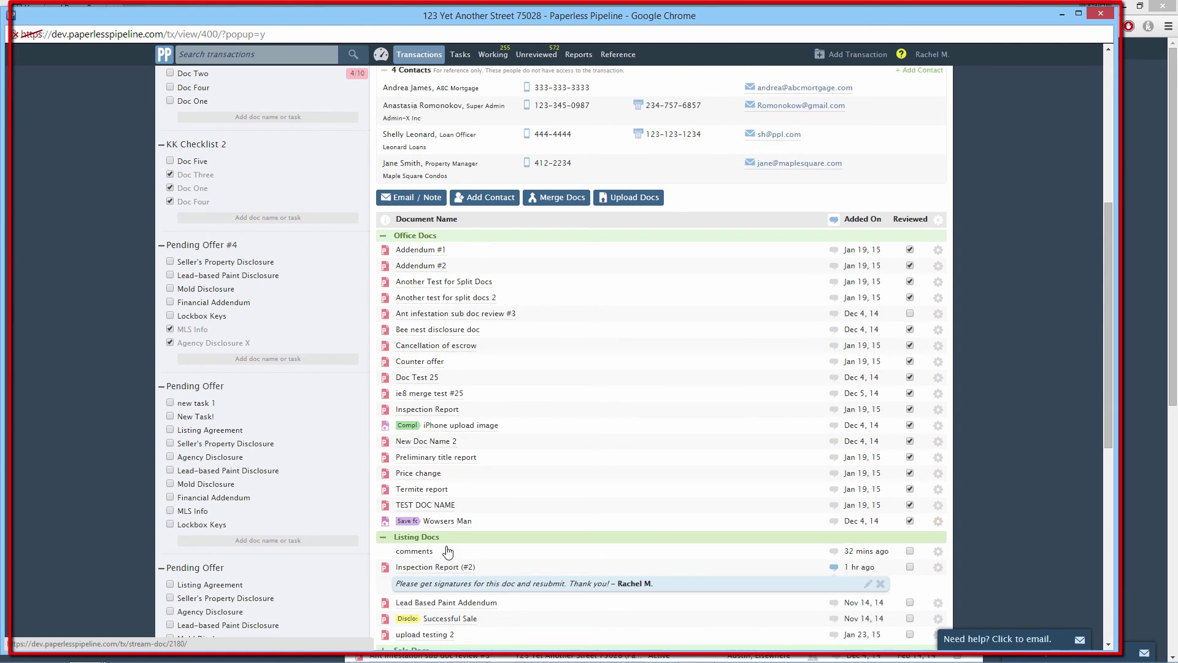
left_click(452, 569)
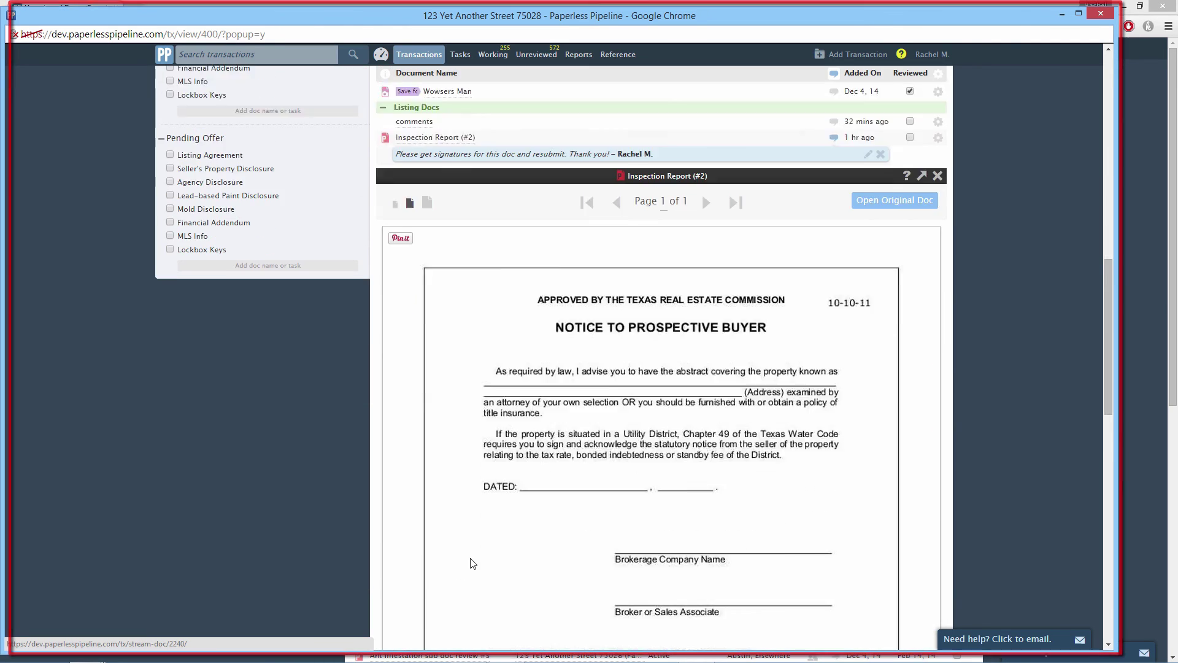
scroll(472, 564, "up", 1)
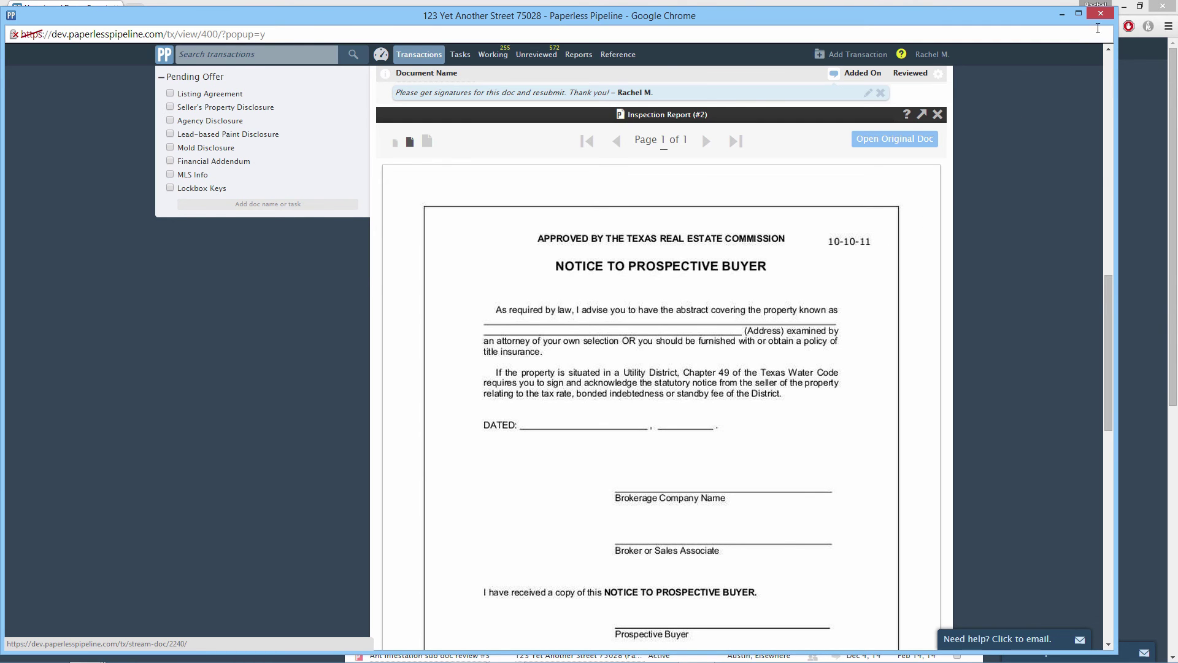
left_click(1100, 13)
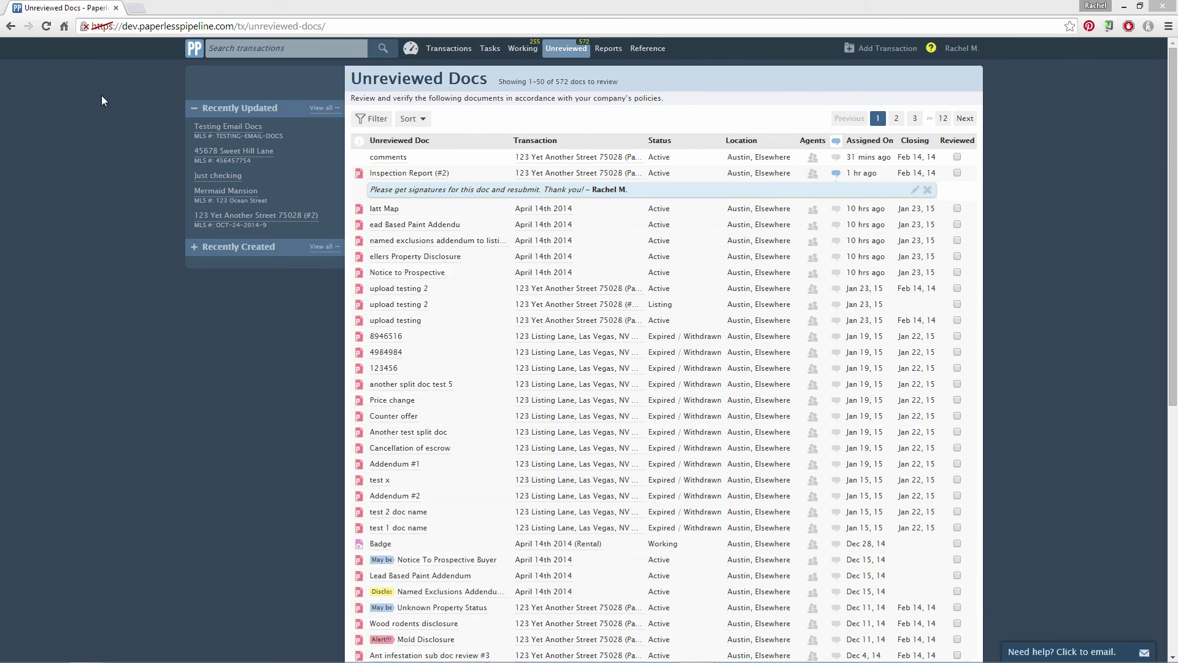
- Open the 123 Yet Another Street 75028 transaction page in the main window
left_click(47, 27)
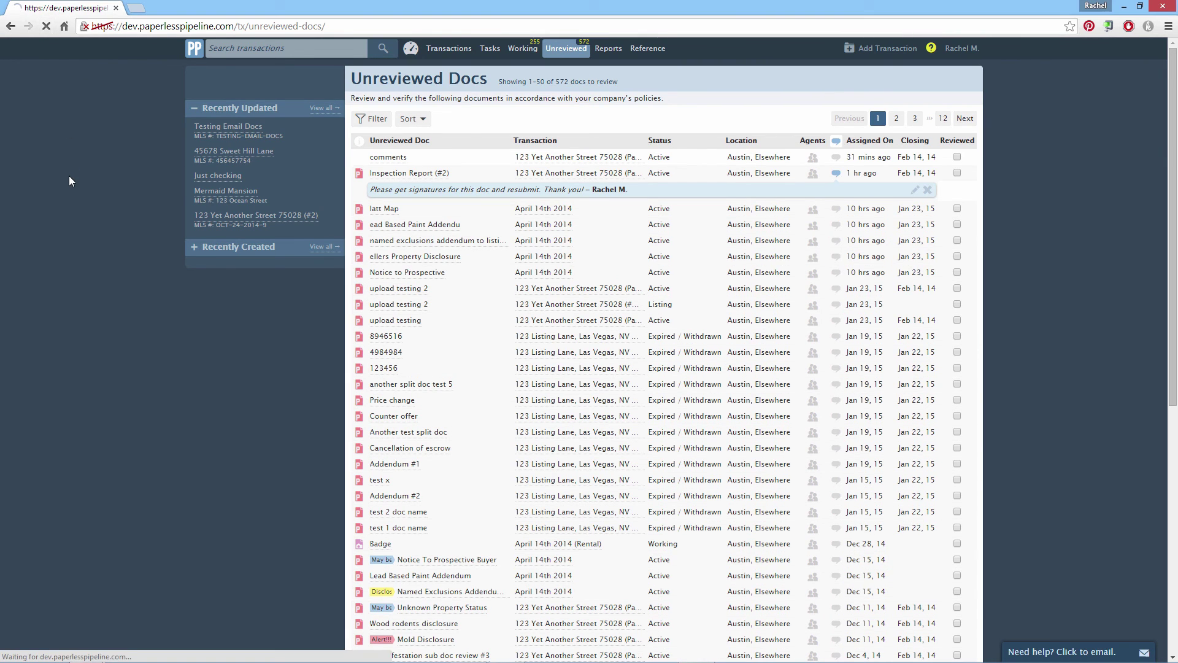